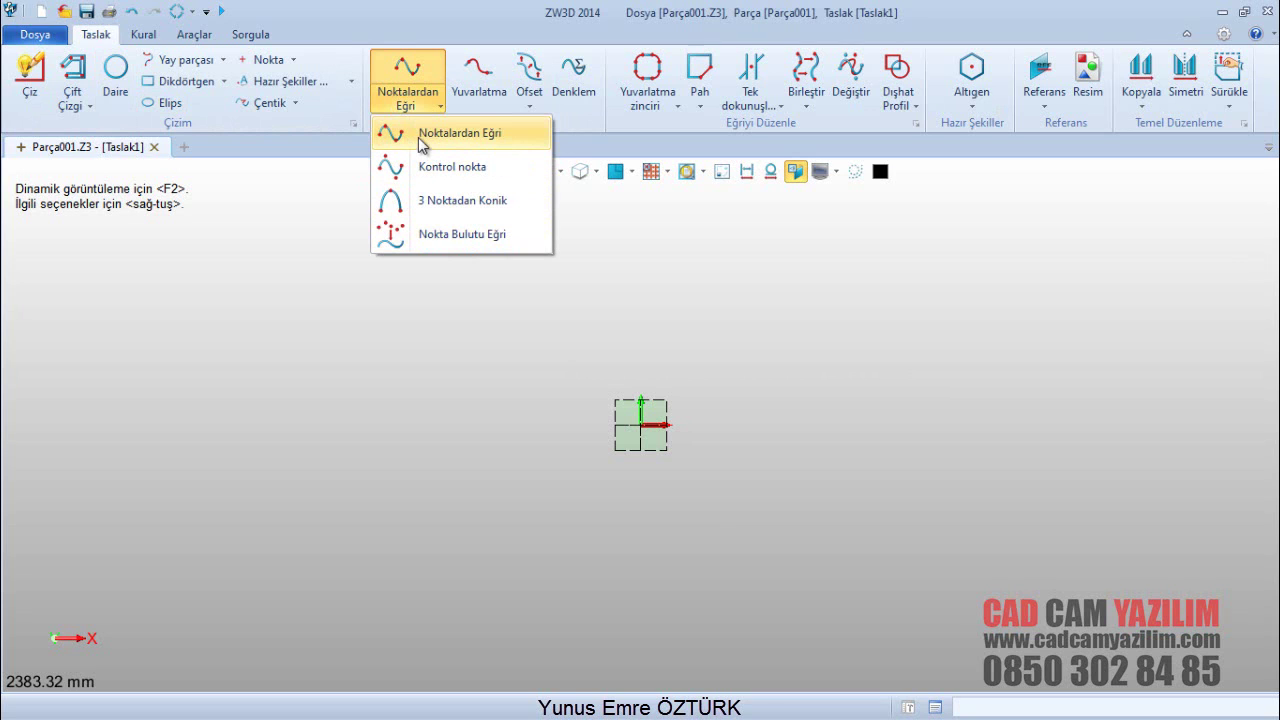
# Start a Noktalardan Eğri curve and place ten points around the sketch origin, forming a wavy loop back to the first point
pyautogui.click(452, 140)
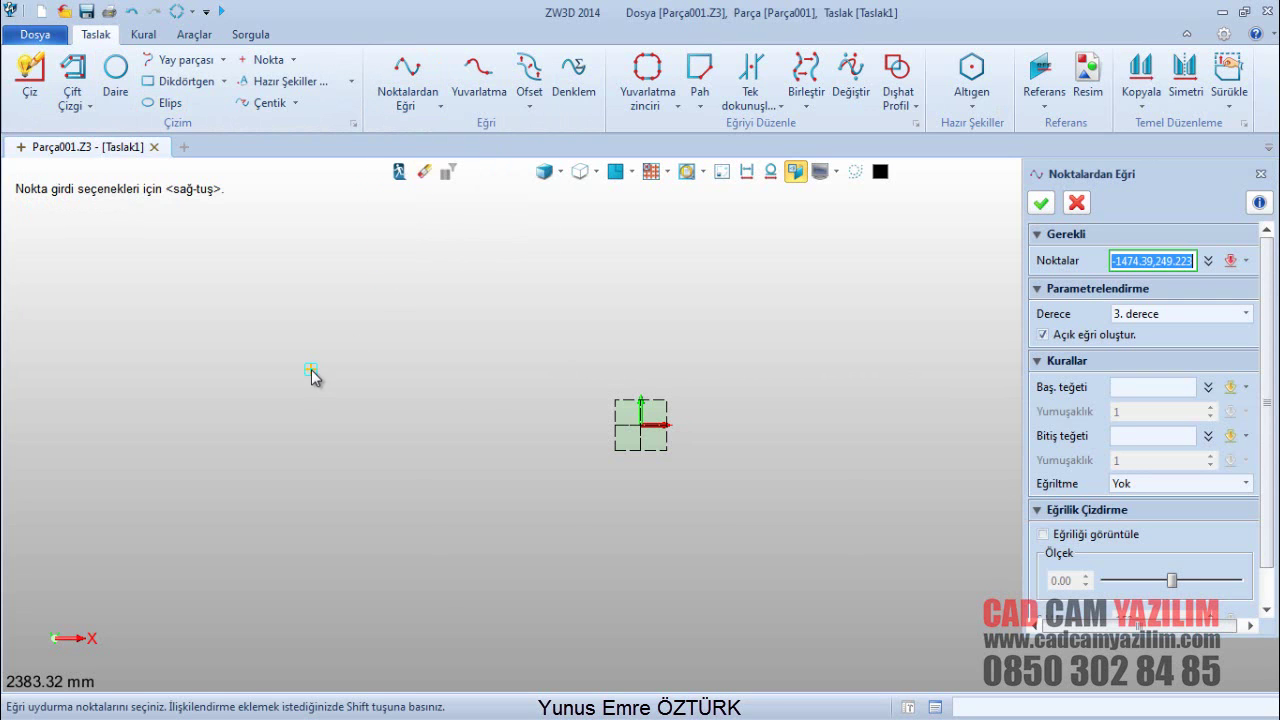
pyautogui.click(415, 305)
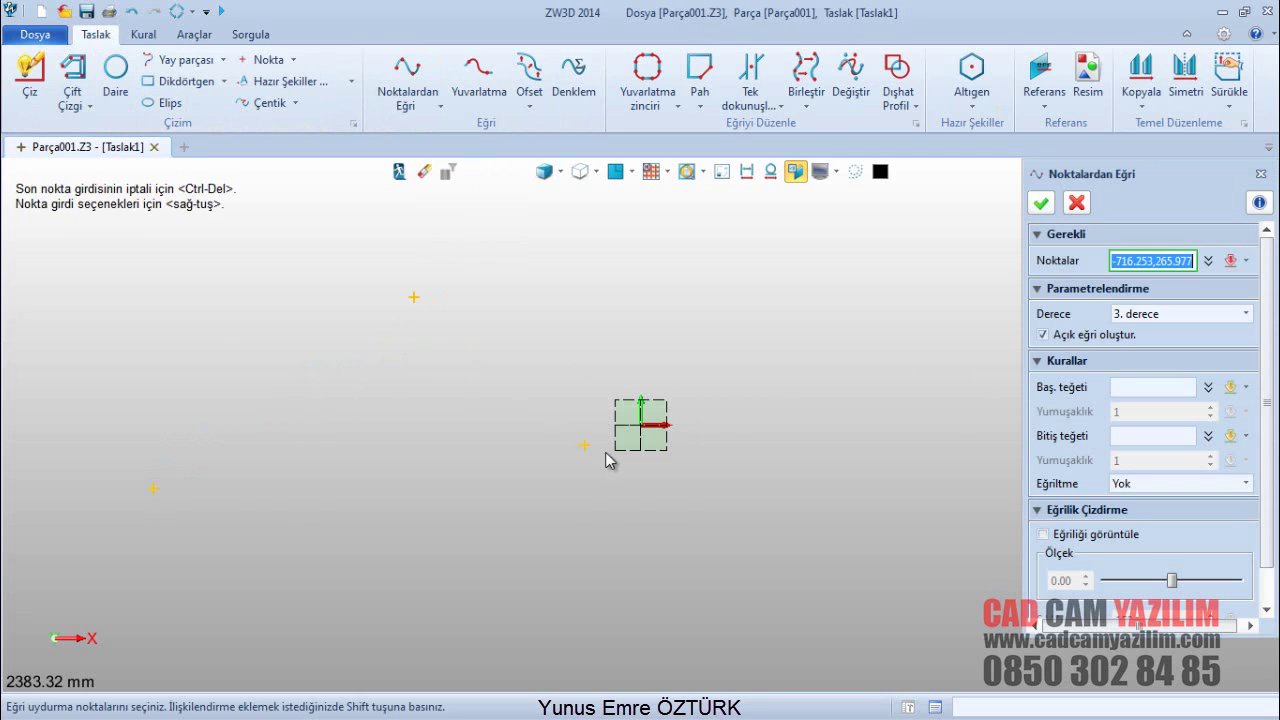
pyautogui.moveTo(588, 438); pyautogui.dragTo(474, 354, button='middle')
pyautogui.scroll(-3, 474, 354)
pyautogui.click(588, 403)
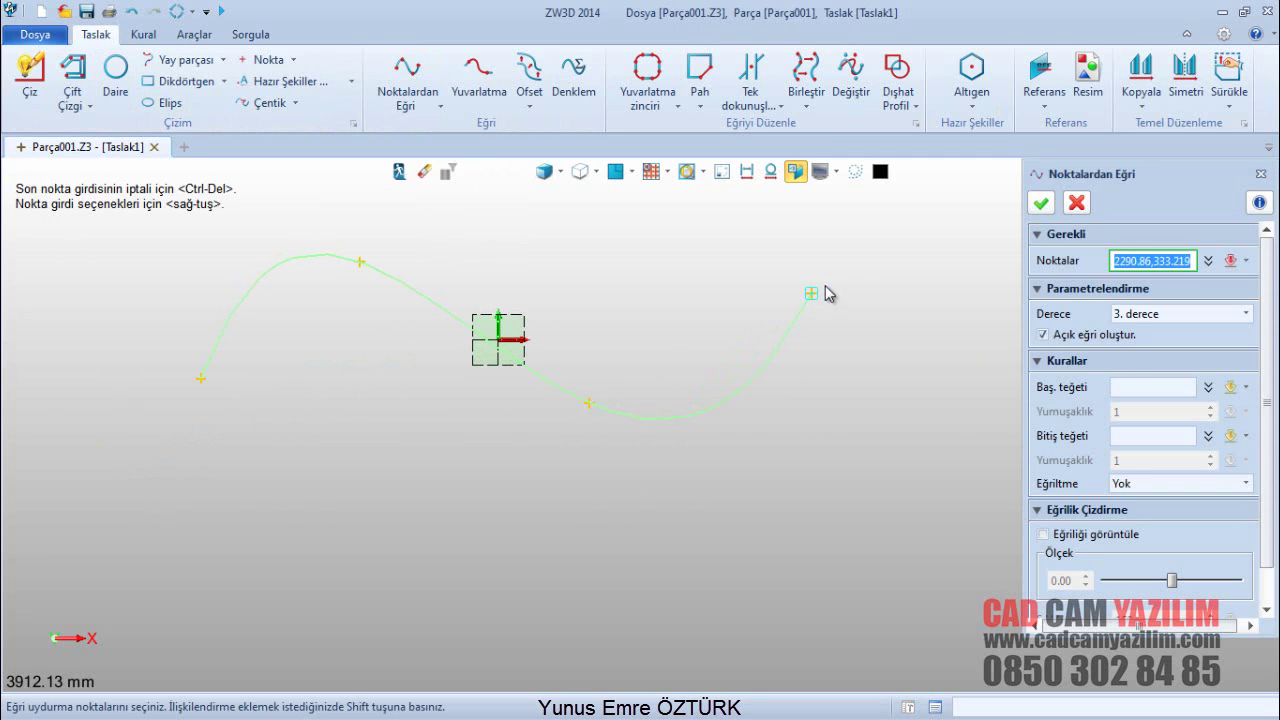
pyautogui.click(851, 258)
pyautogui.click(958, 441)
pyautogui.click(756, 600)
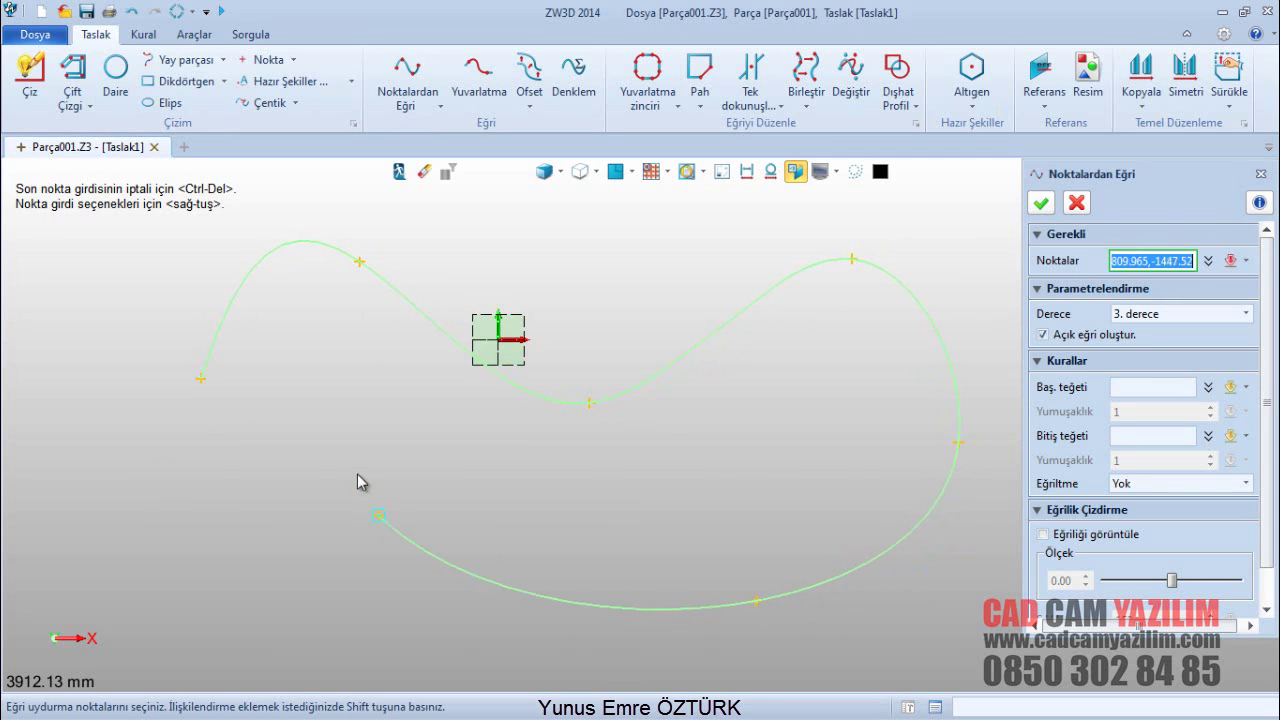
pyautogui.click(354, 466)
pyautogui.click(216, 587)
pyautogui.click(18, 409)
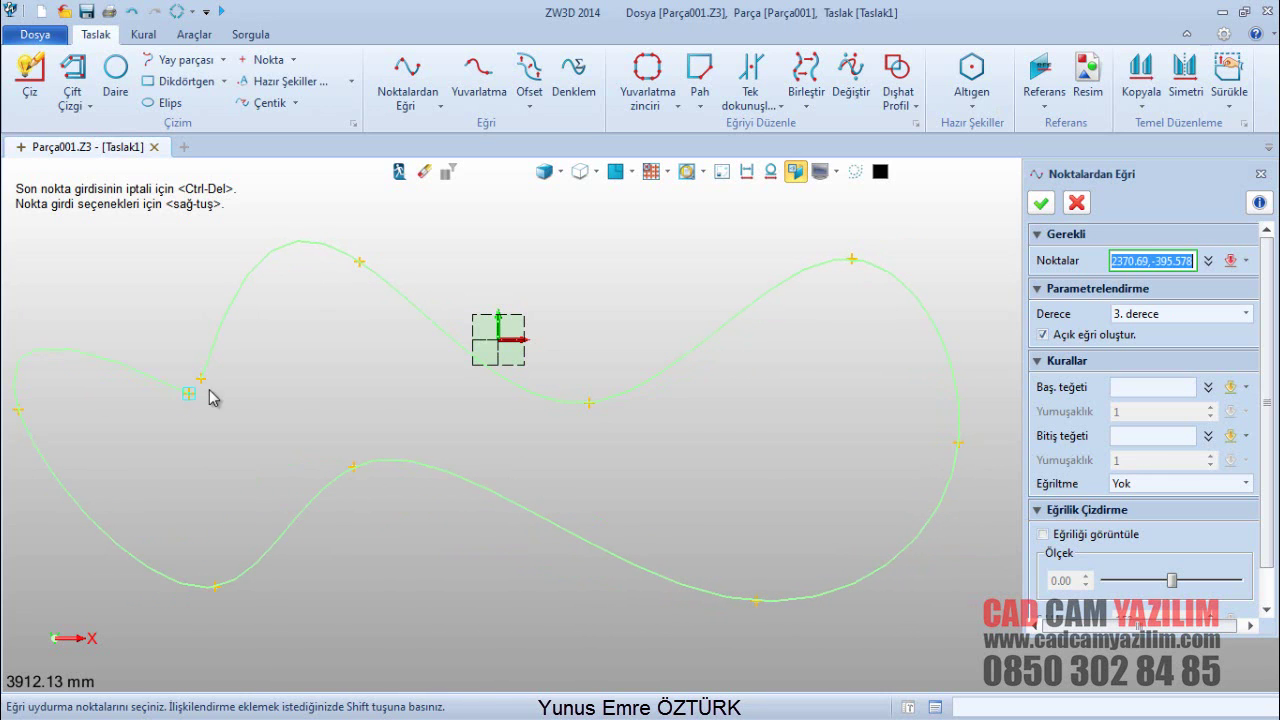
pyautogui.click(203, 385)
pyautogui.scroll(-3, 330, 388)
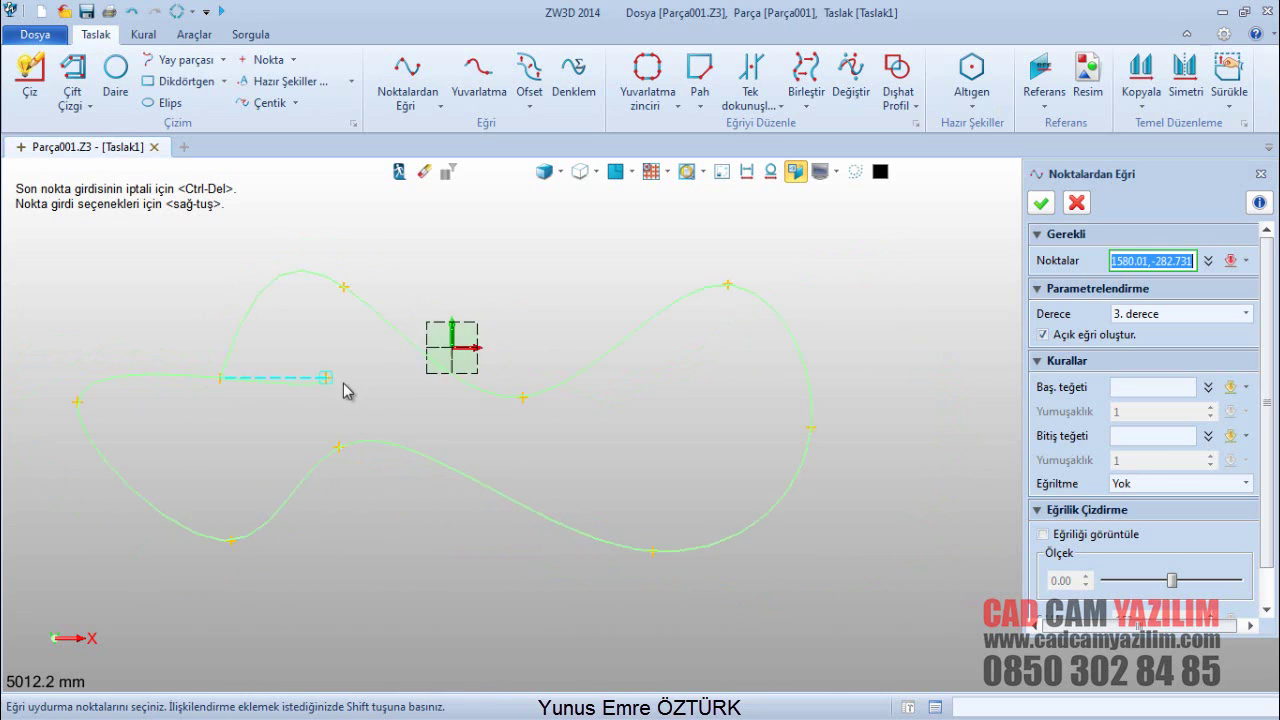
# Extend the curve with eight more points, passing above the origin, through the loop and back beneath it
pyautogui.click(216, 315)
pyautogui.click(382, 262)
pyautogui.click(454, 362)
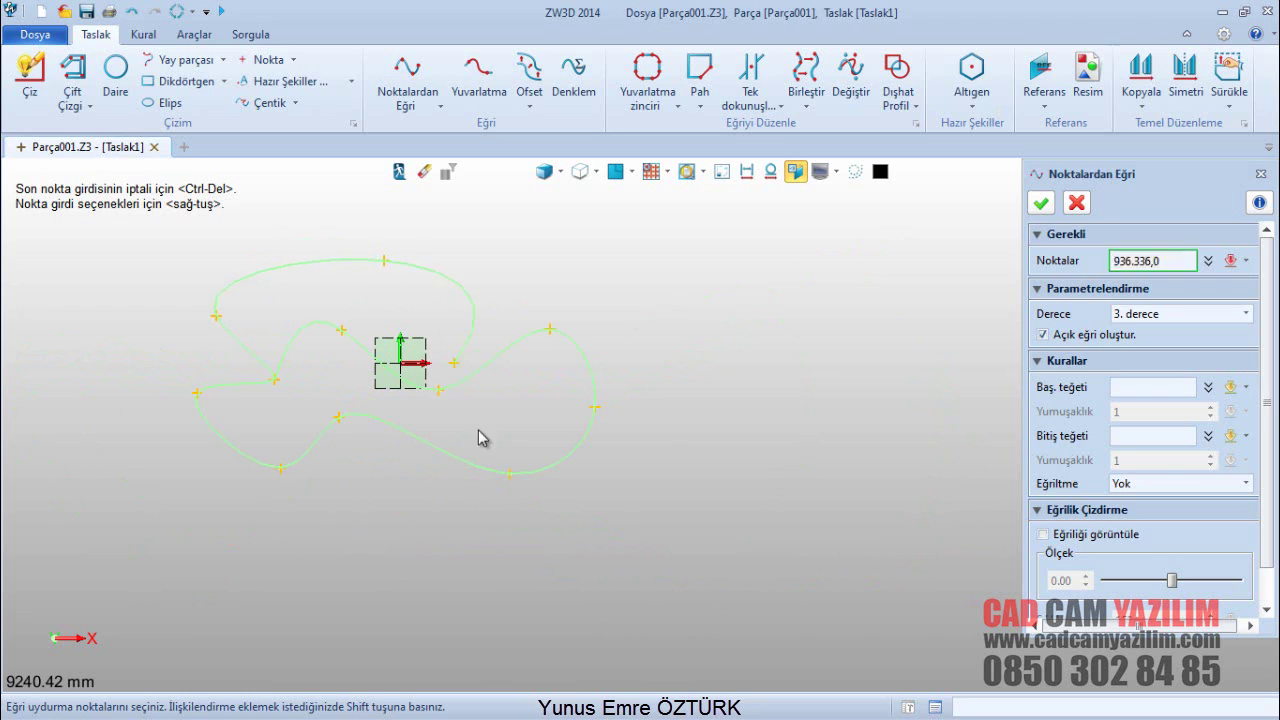
pyautogui.click(525, 442)
pyautogui.click(686, 313)
pyautogui.click(730, 450)
pyautogui.click(597, 521)
pyautogui.click(436, 546)
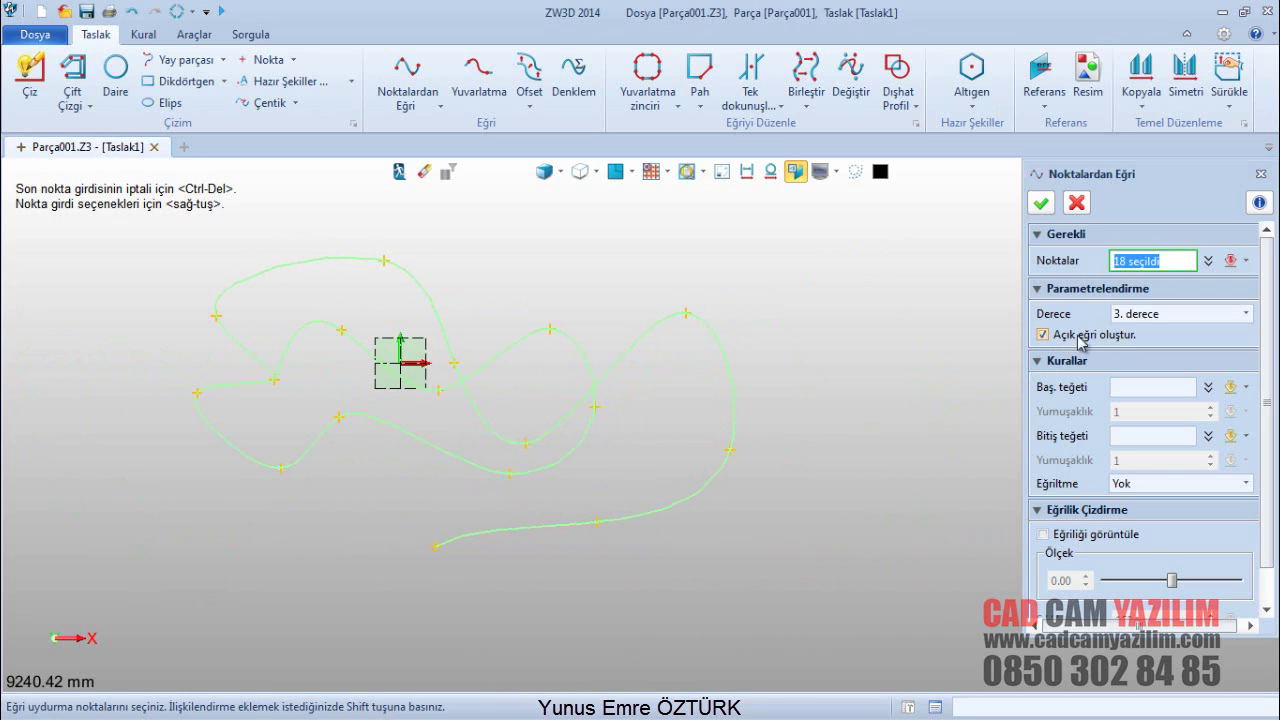
# Try curve degrees 4 and 5, and set the degree to 6. derece
pyautogui.click(1126, 314)
pyautogui.click(1154, 362)
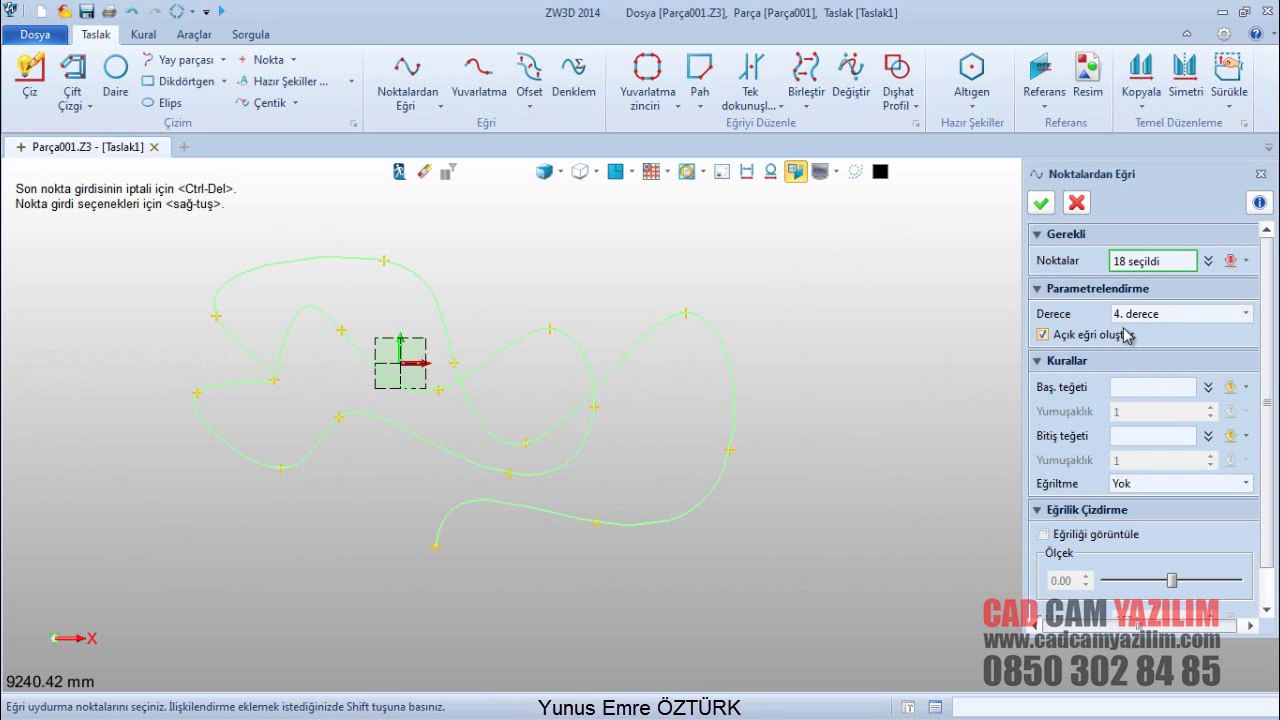
pyautogui.click(1242, 314)
pyautogui.click(1160, 374)
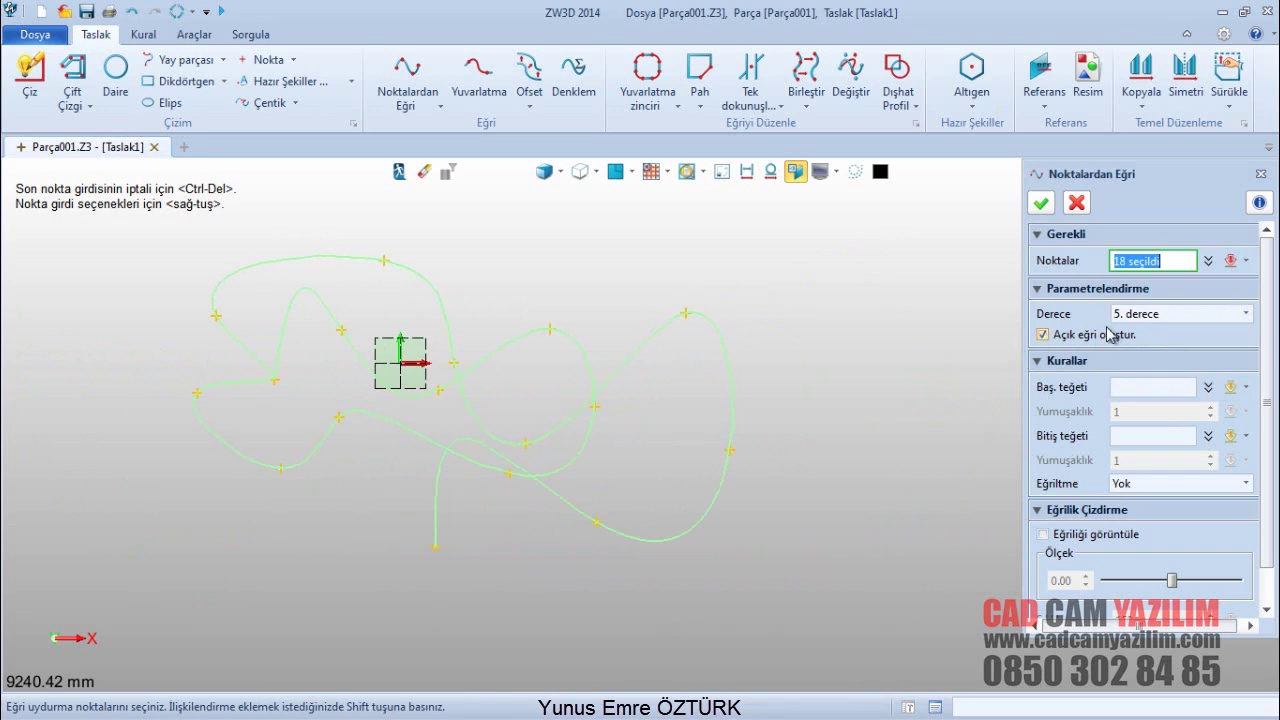
pyautogui.click(1150, 314)
pyautogui.click(1150, 386)
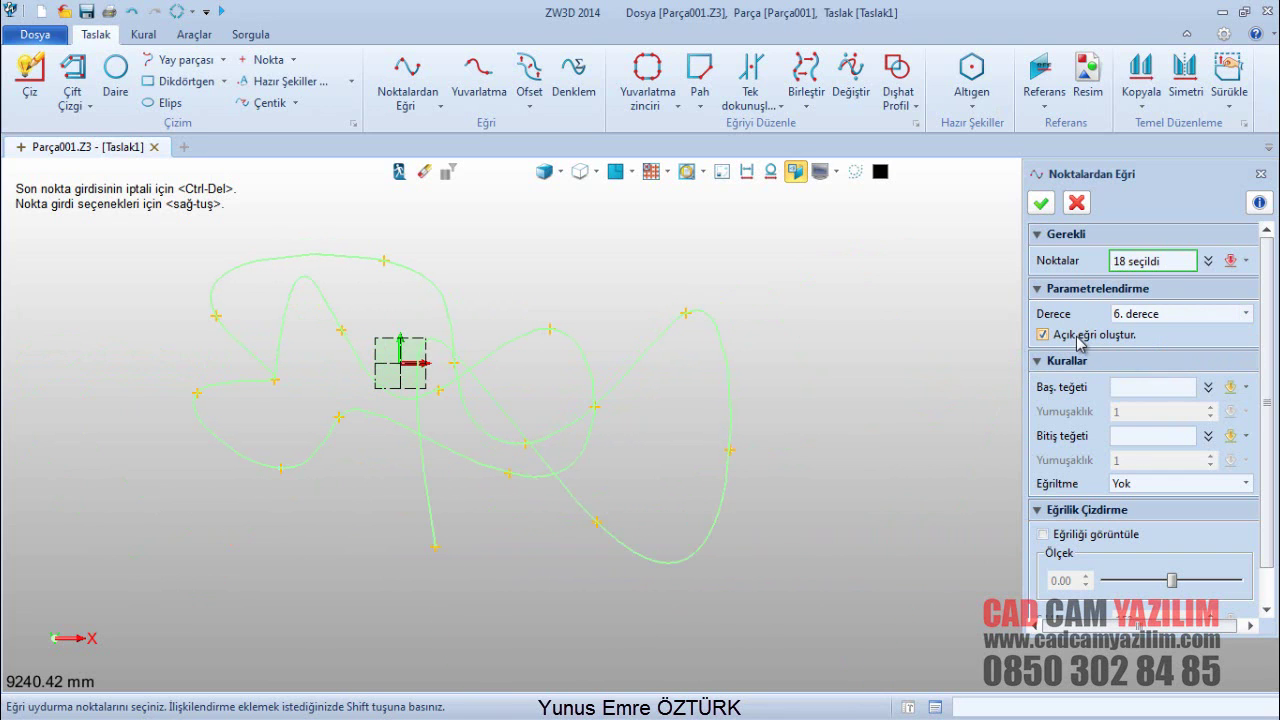
# Toggle the Açık eğri oluştur option off and on to compare the closed and open curve
pyautogui.click(1046, 337)
pyautogui.click(1078, 338)
pyautogui.click(1080, 338)
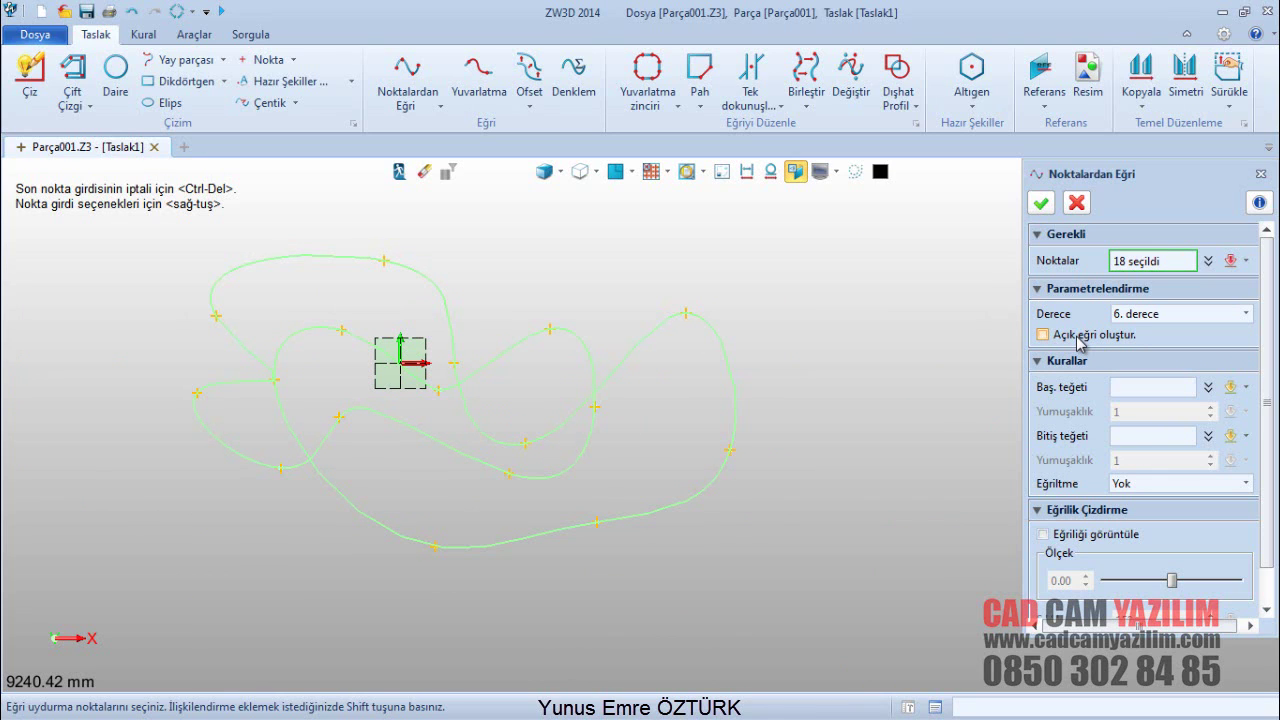
pyautogui.click(1080, 340)
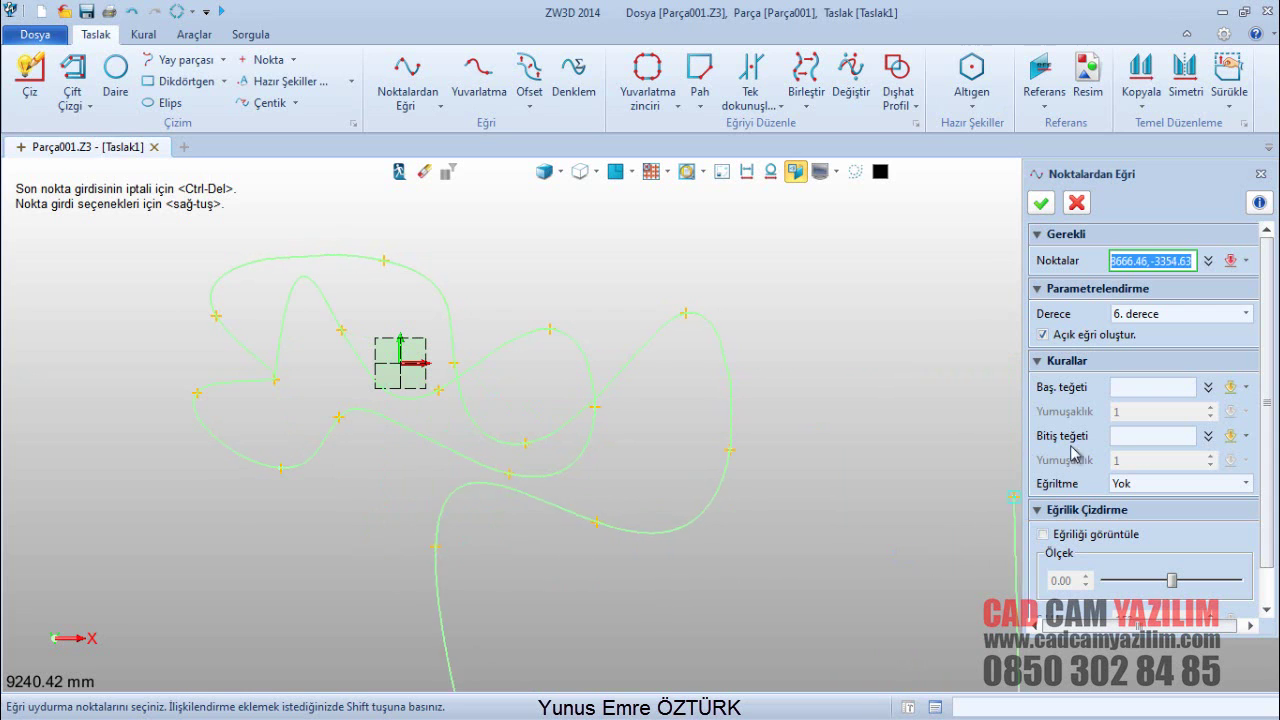
pyautogui.click(1070, 341)
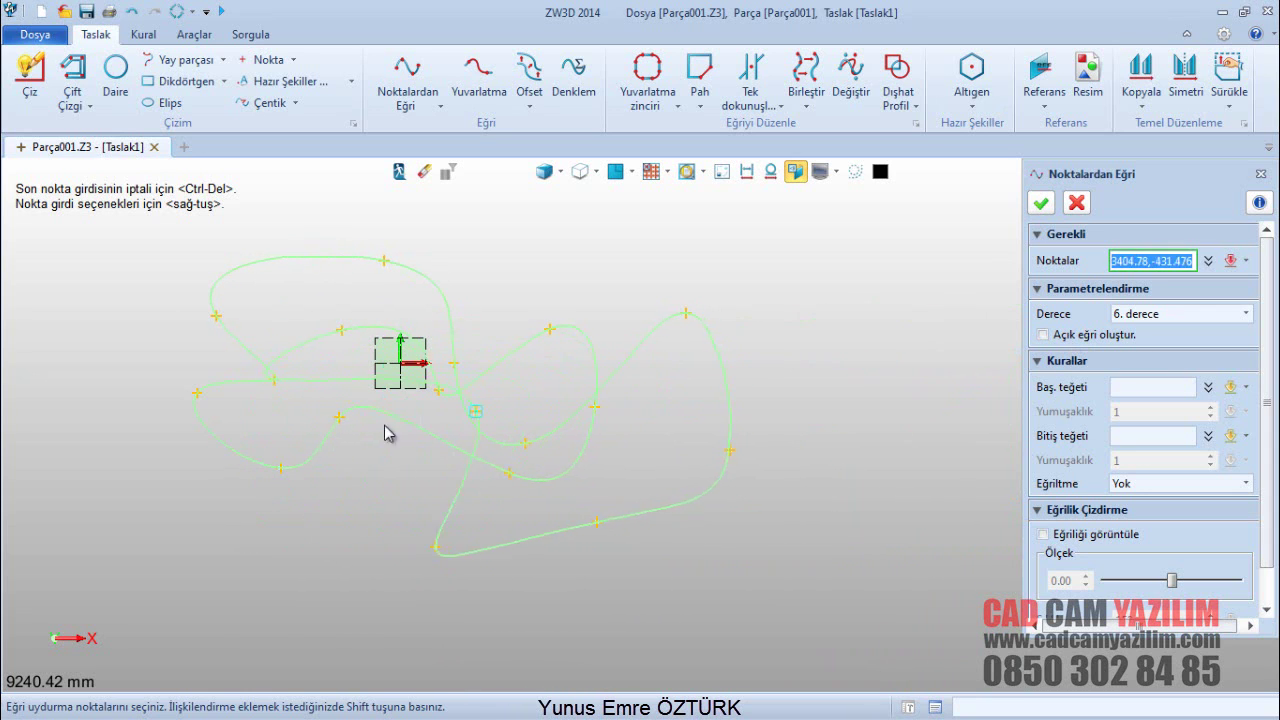
pyautogui.click(1044, 334)
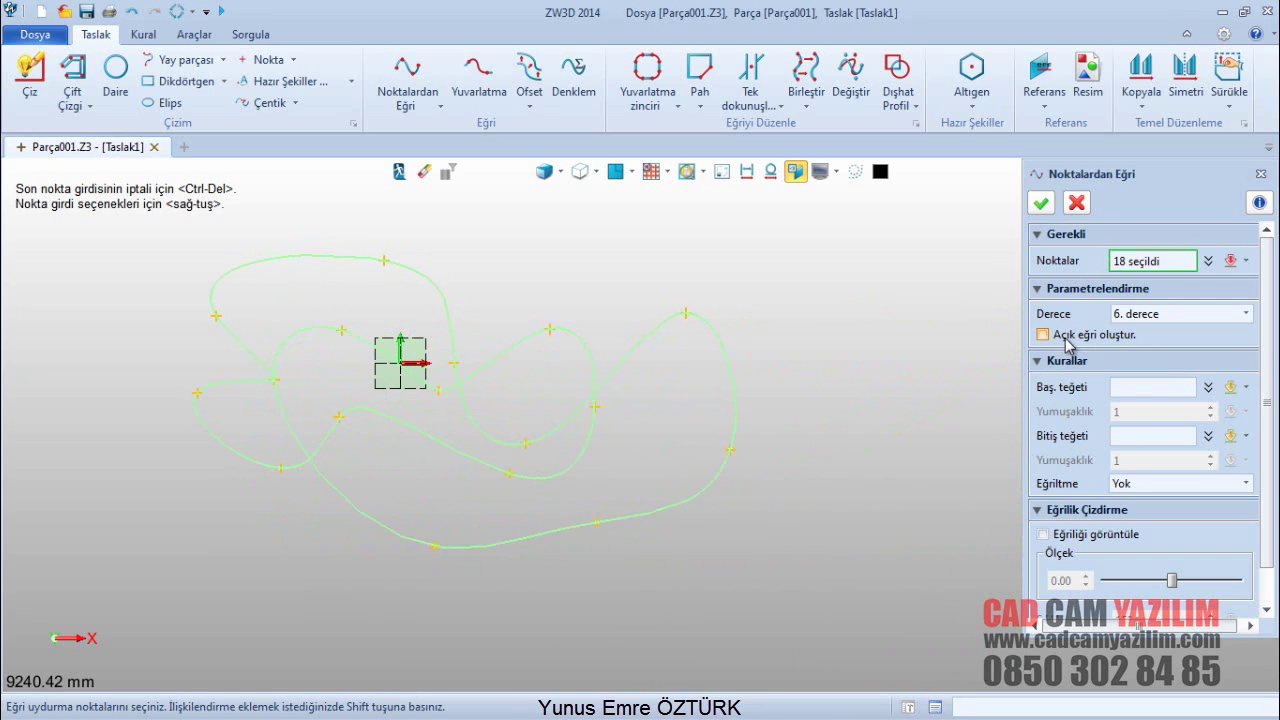
# Set the curve's start tangent (Baş. teğeti) to 1
pyautogui.click(1133, 390)
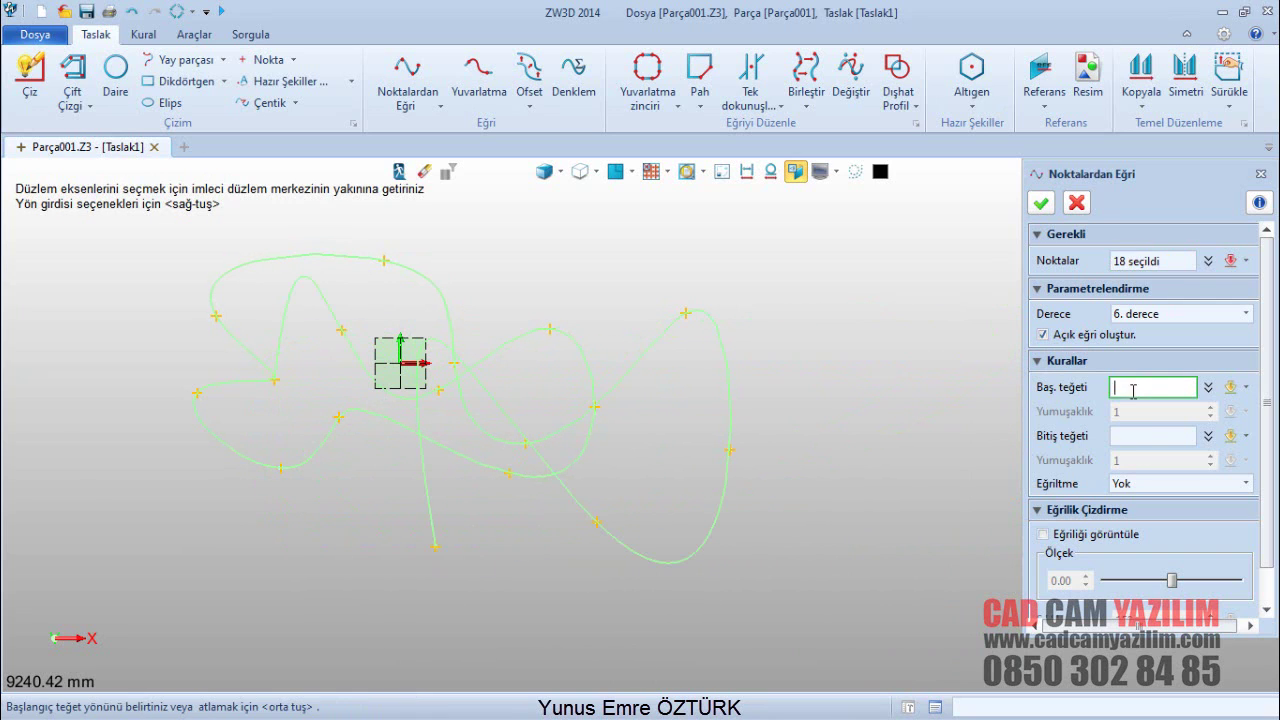
pyautogui.click(1137, 438)
pyautogui.scroll(-1, 1139, 388)
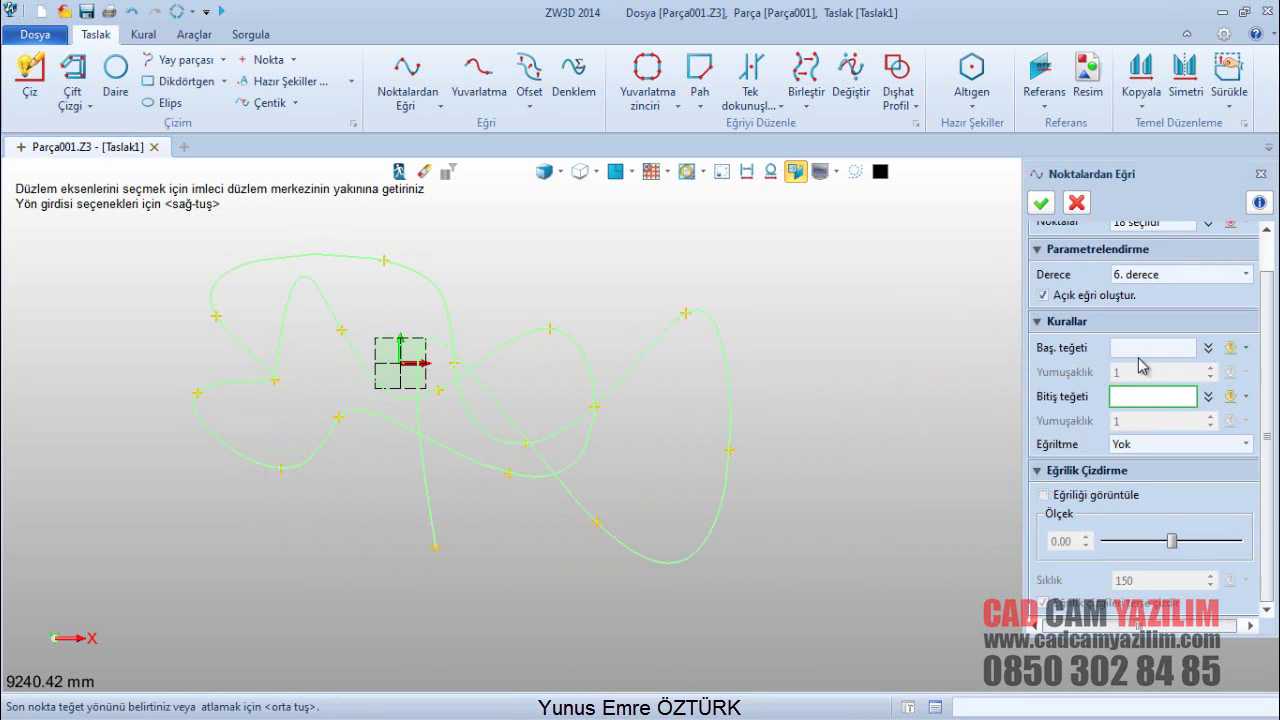
pyautogui.click(1139, 357)
pyautogui.write('1')
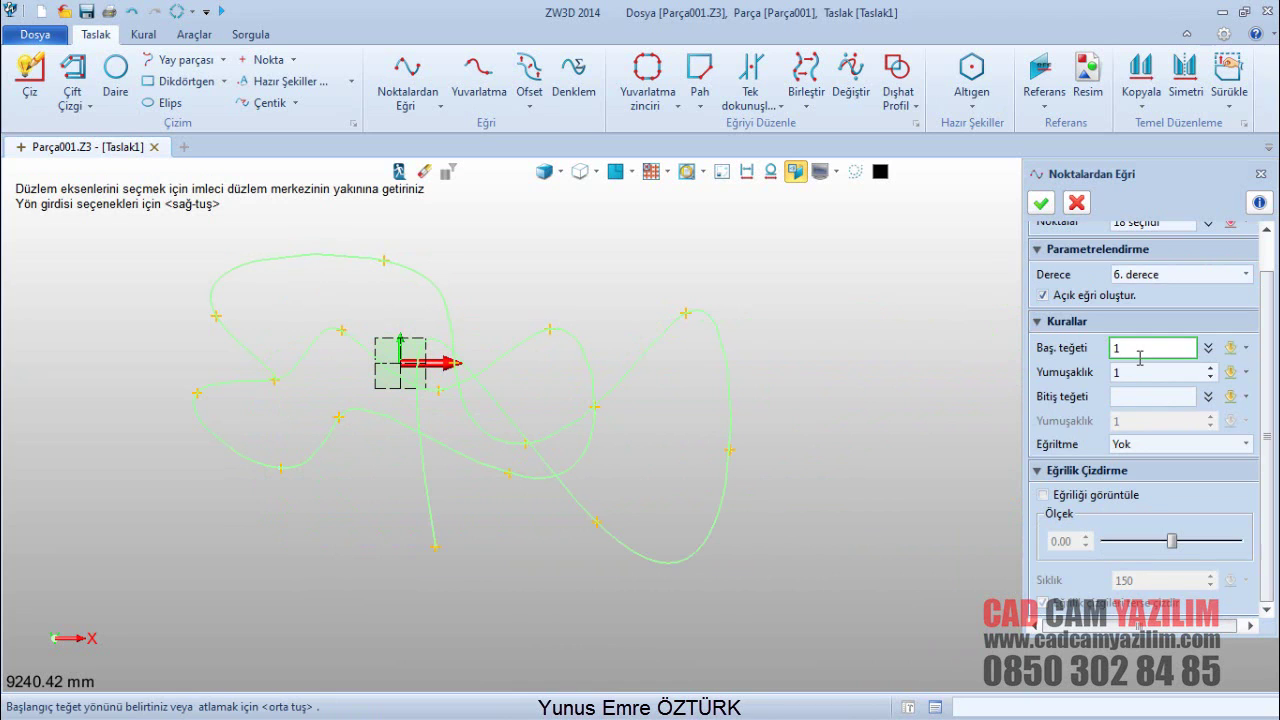
pyautogui.scroll(1, 1139, 357)
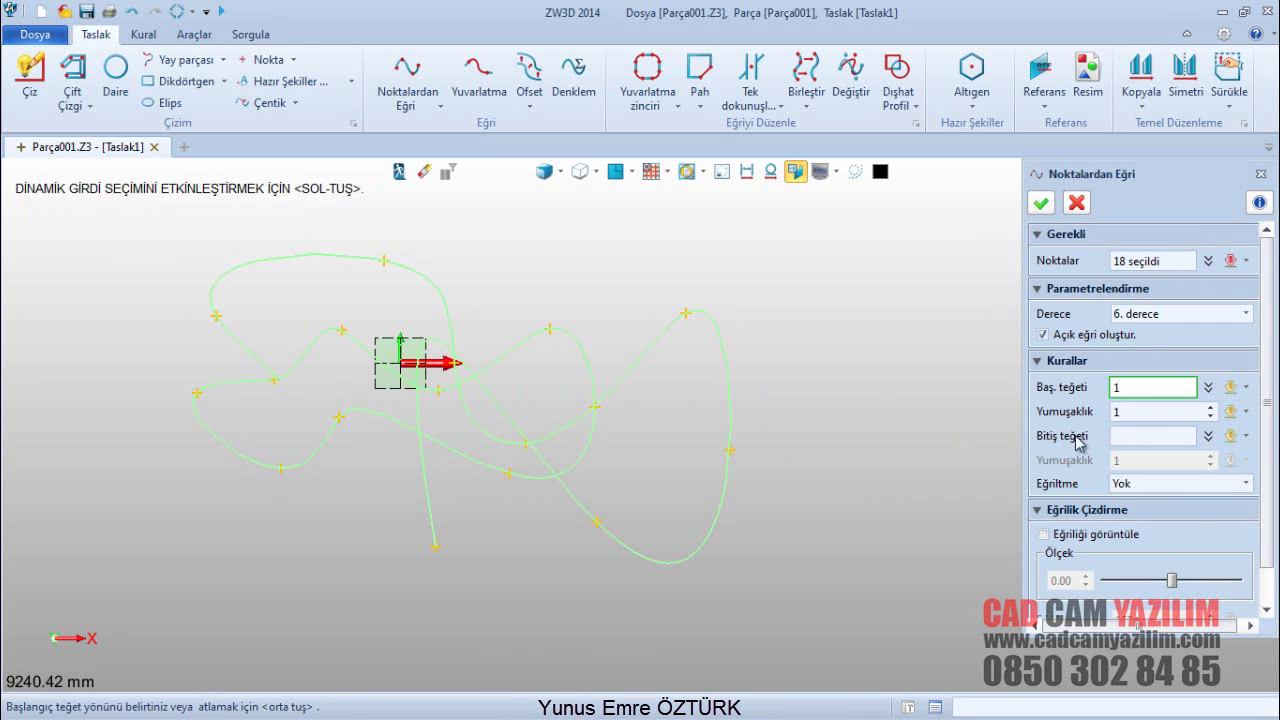
# Try different start tangent smoothness (Yumuşaklık) values and set it to 1.9
pyautogui.click(1156, 413)
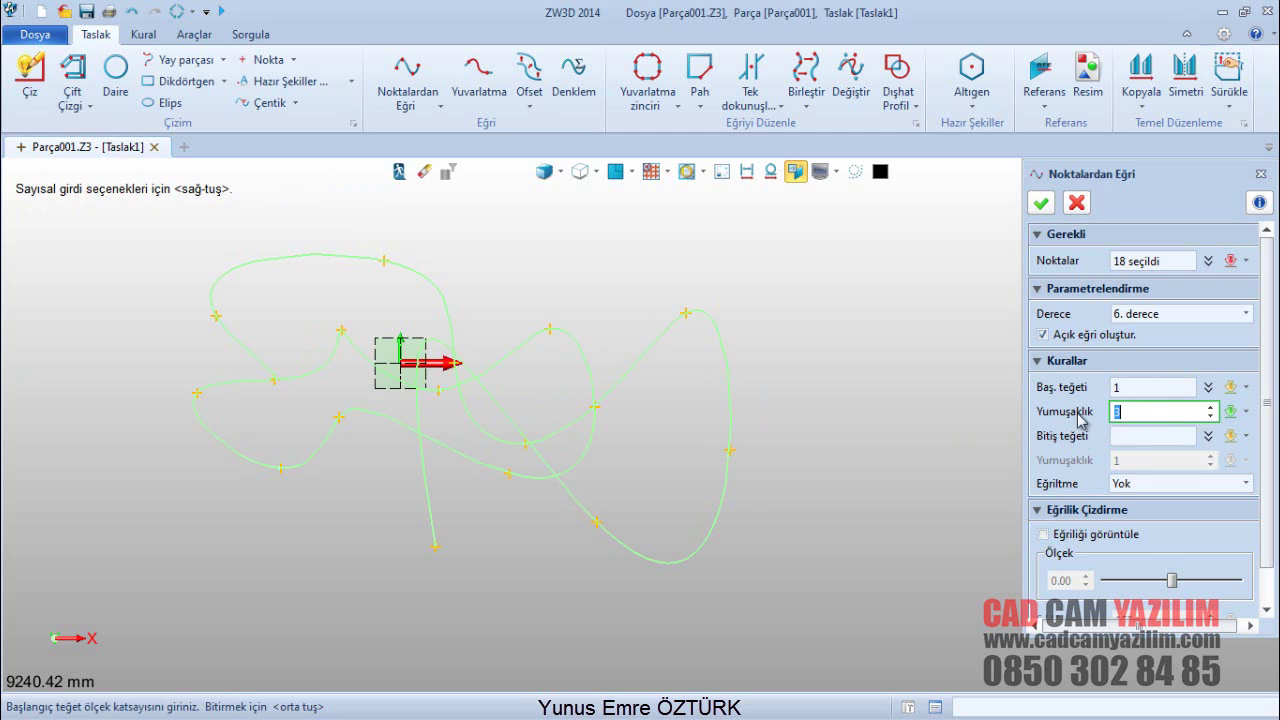
pyautogui.scroll(5, 314, 366)
pyautogui.scroll(-2, 340, 362)
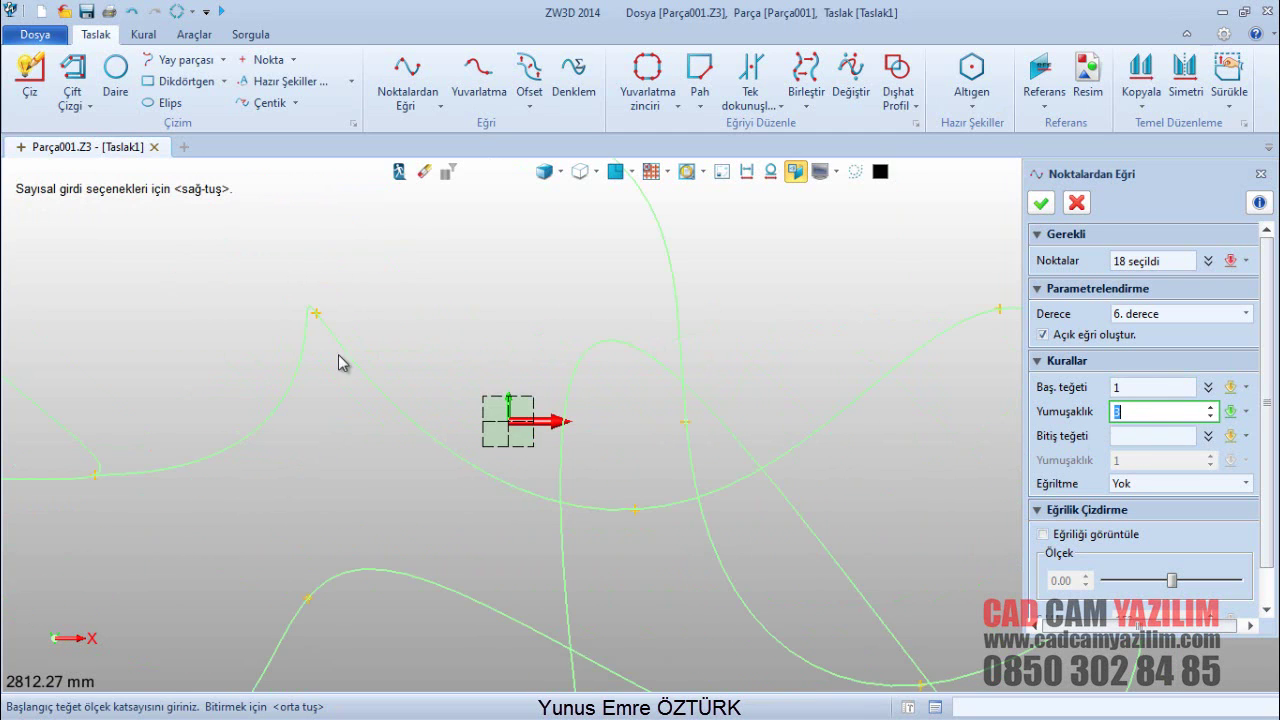
pyautogui.write('3.2')
pyautogui.press('Return')
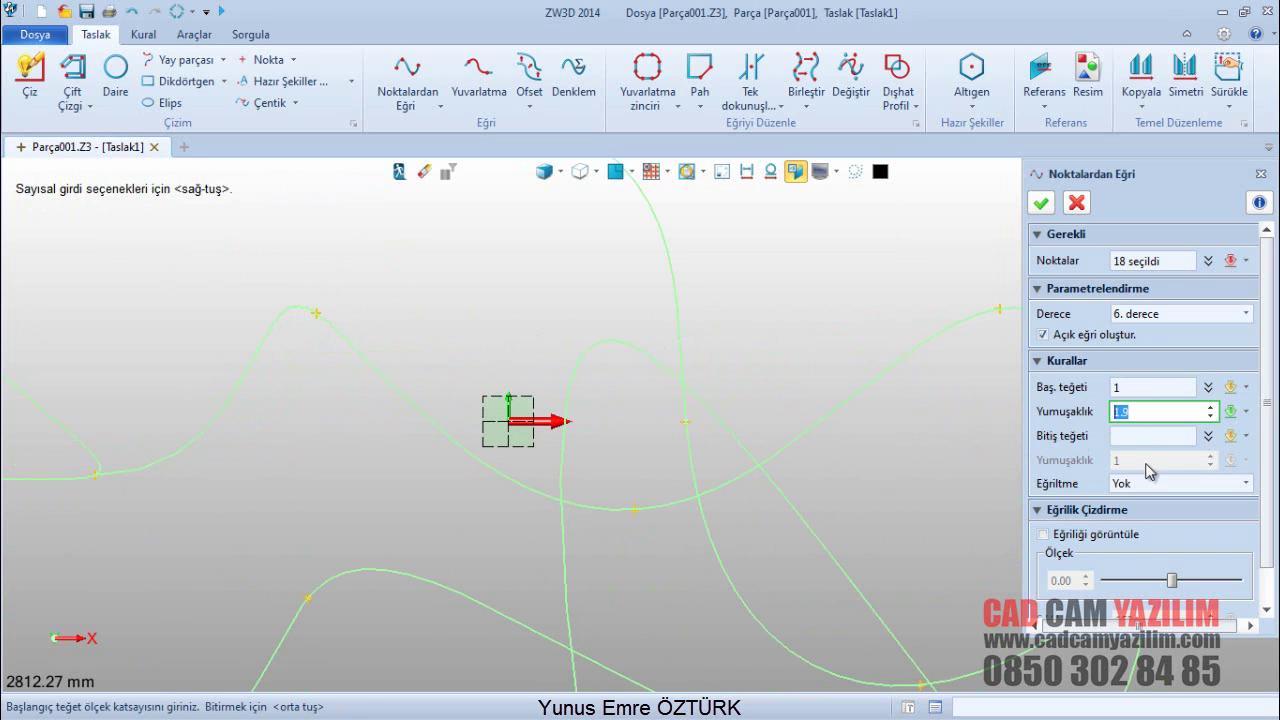
# Set the end tangent (Bitiş teğeti) to 0,1 and its smoothness (Yumuşaklık) to 0.1
pyautogui.click(1129, 437)
pyautogui.write('0,1')
pyautogui.press('Return')
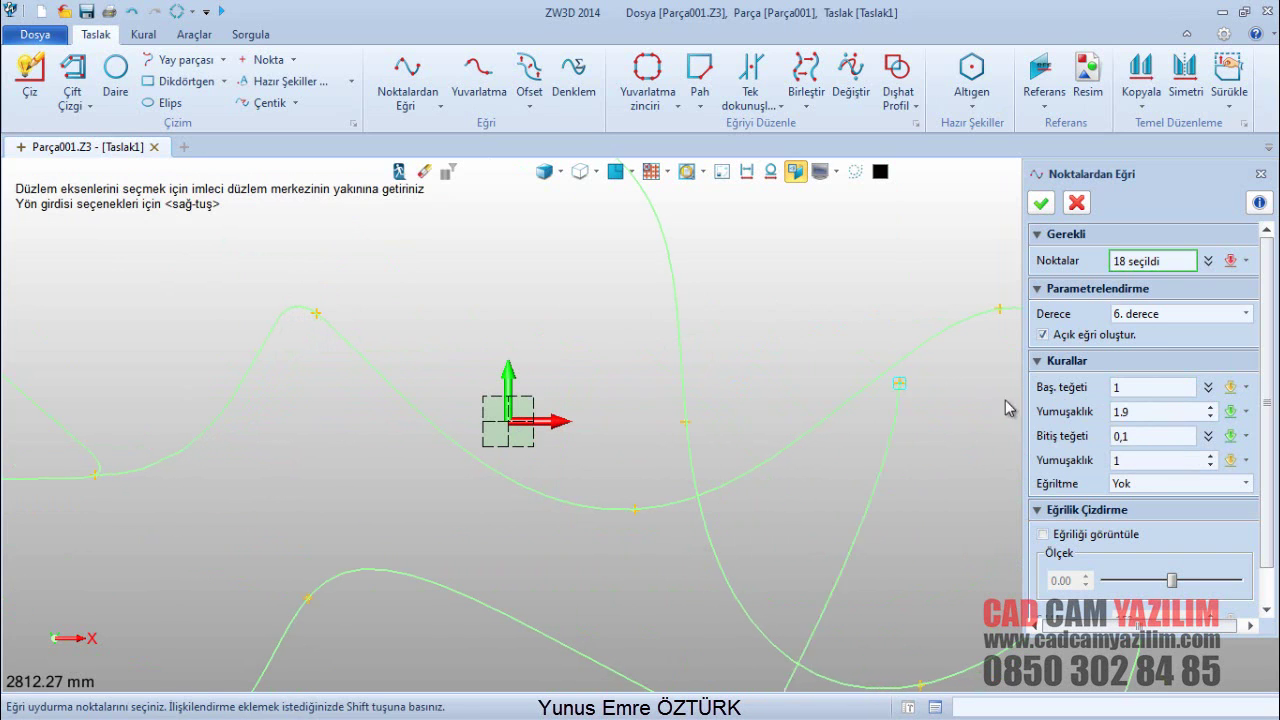
pyautogui.click(1162, 462)
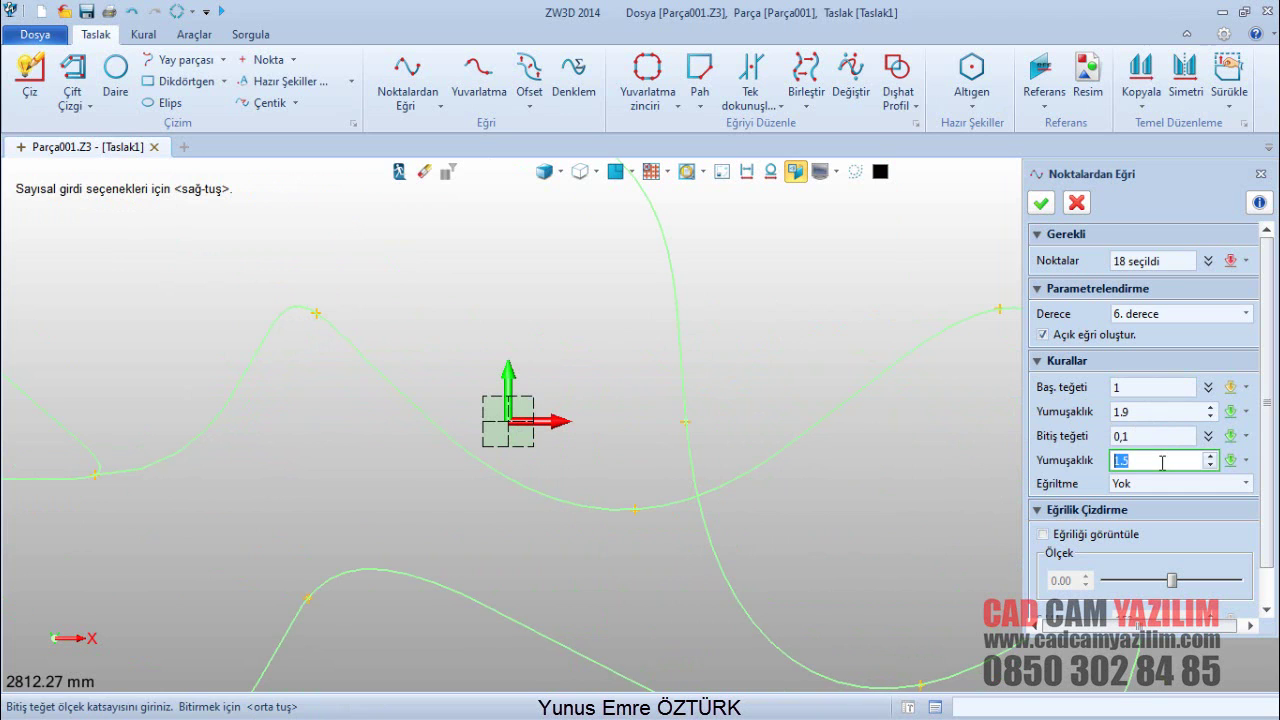
pyautogui.press('Return')
pyautogui.scroll(-3, 800, 430)
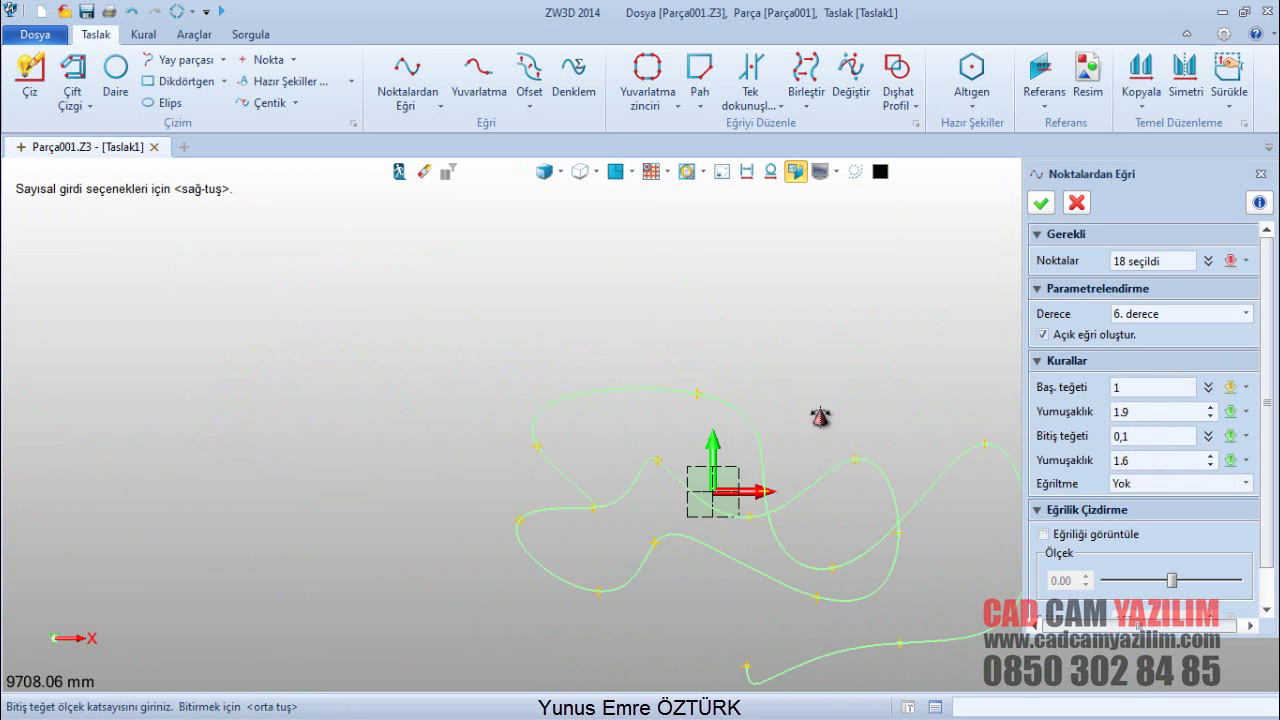
pyautogui.click(1150, 460)
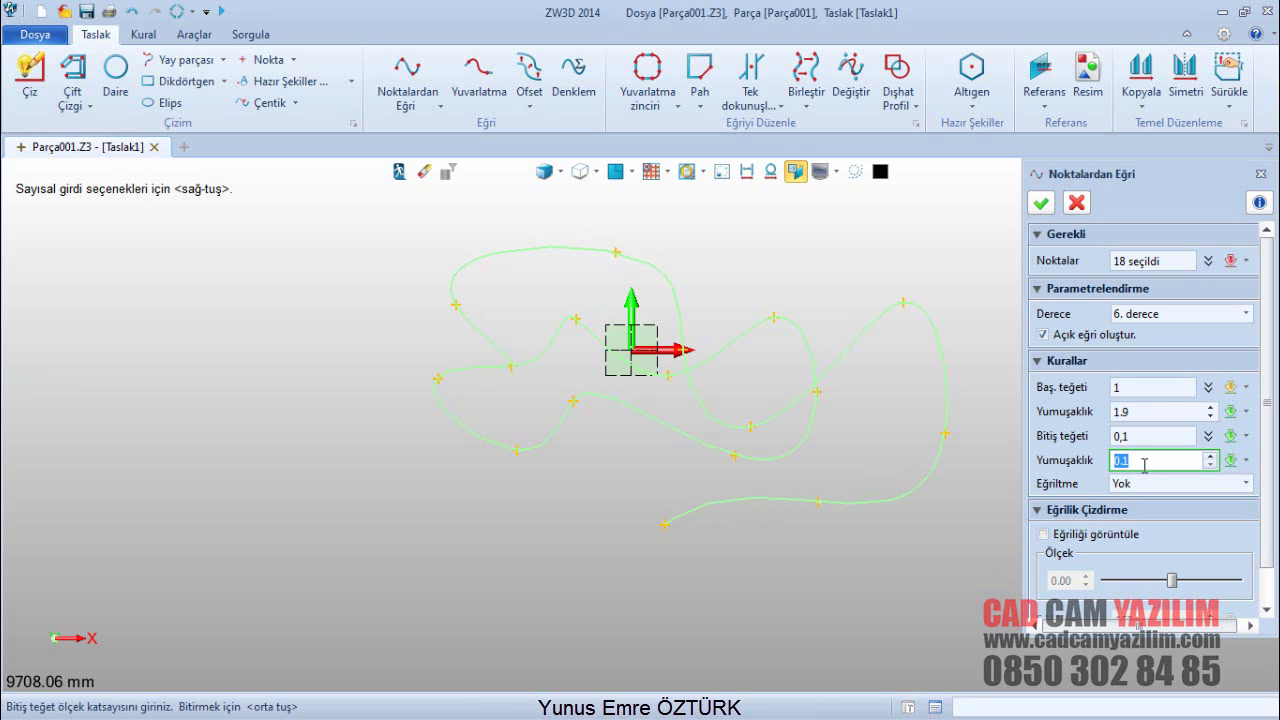
# Compare the Büküm, Değişken and Ani Hareket (Jerk) options for Eğriltme, and finish with Büküm
pyautogui.click(1145, 484)
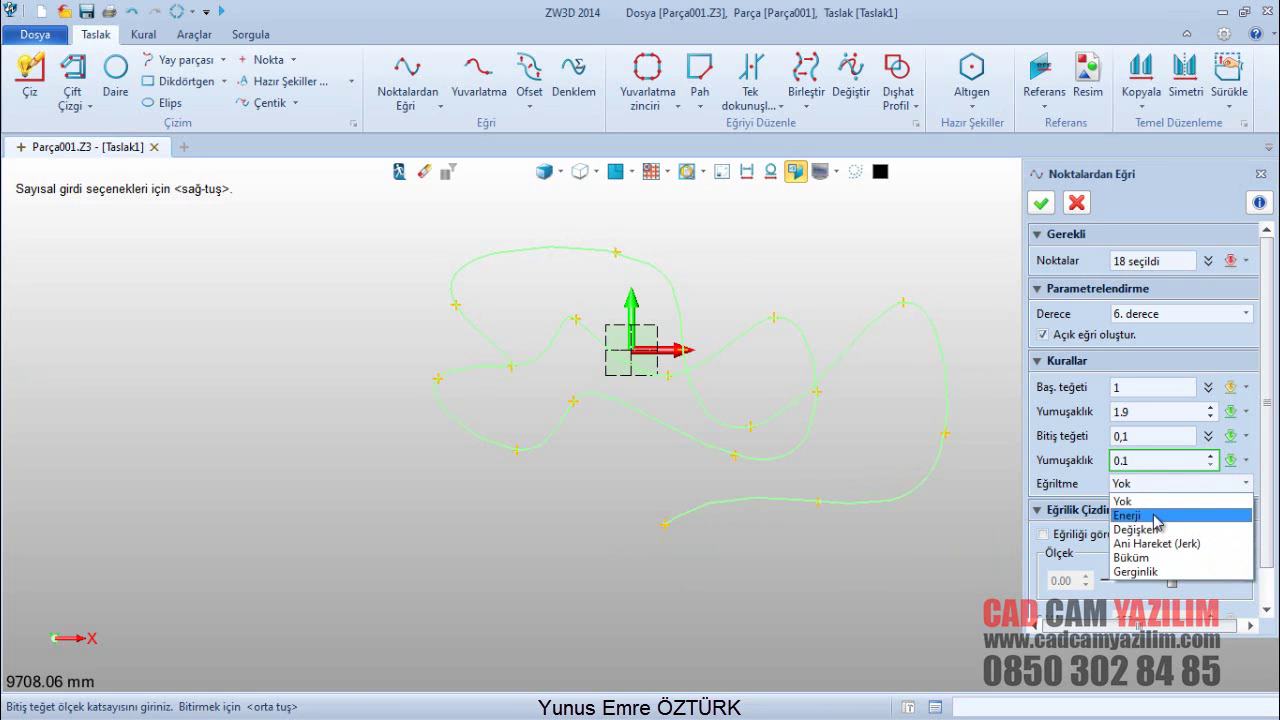
pyautogui.click(1150, 557)
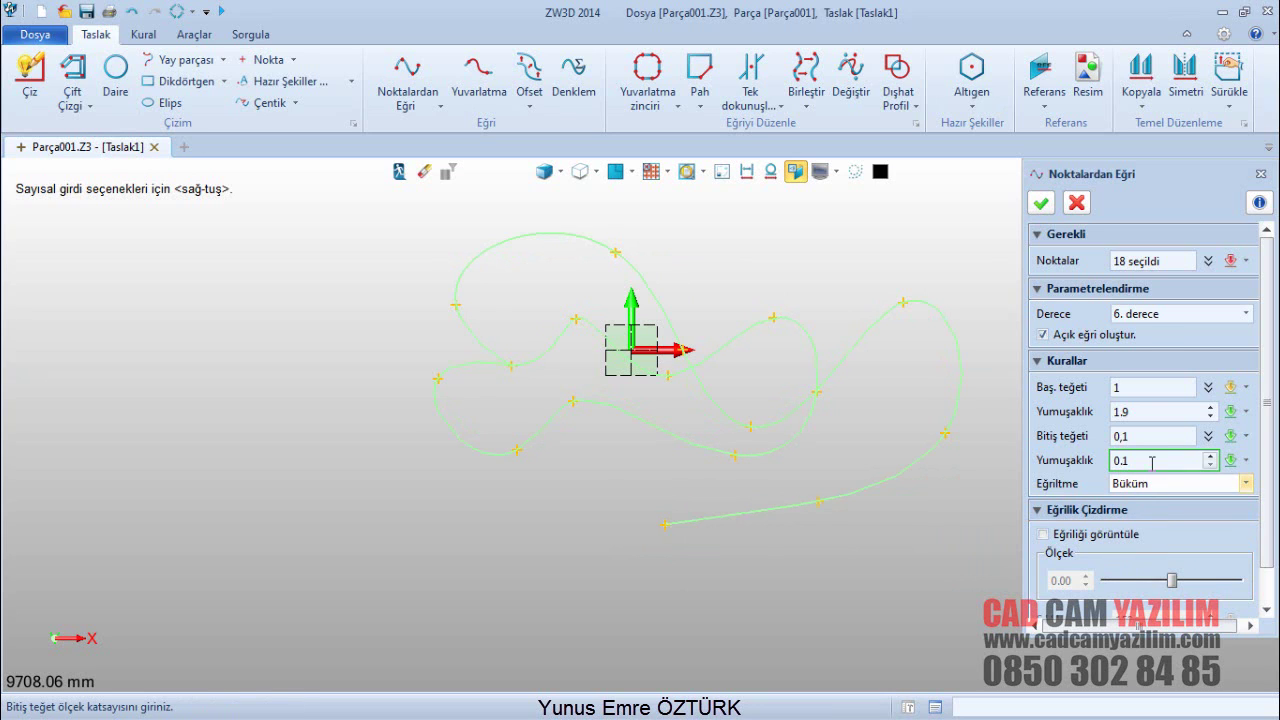
pyautogui.click(1160, 484)
pyautogui.click(1165, 525)
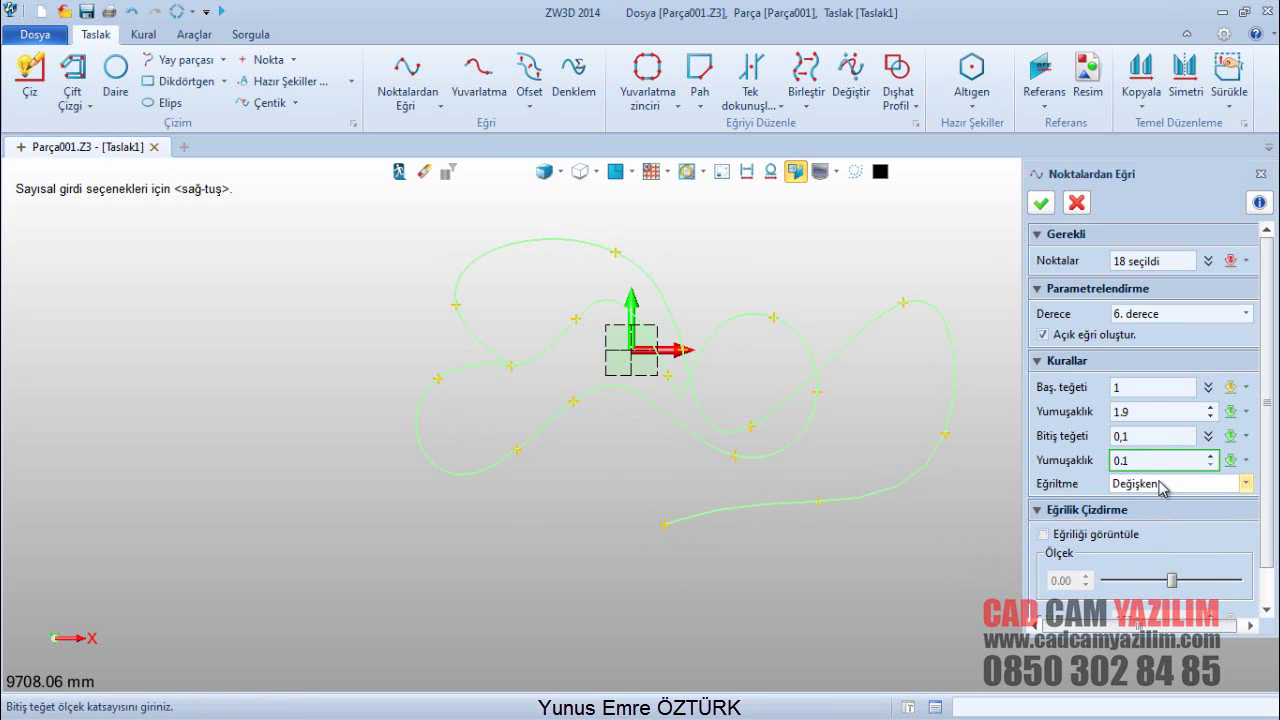
pyautogui.click(1163, 487)
pyautogui.click(1166, 536)
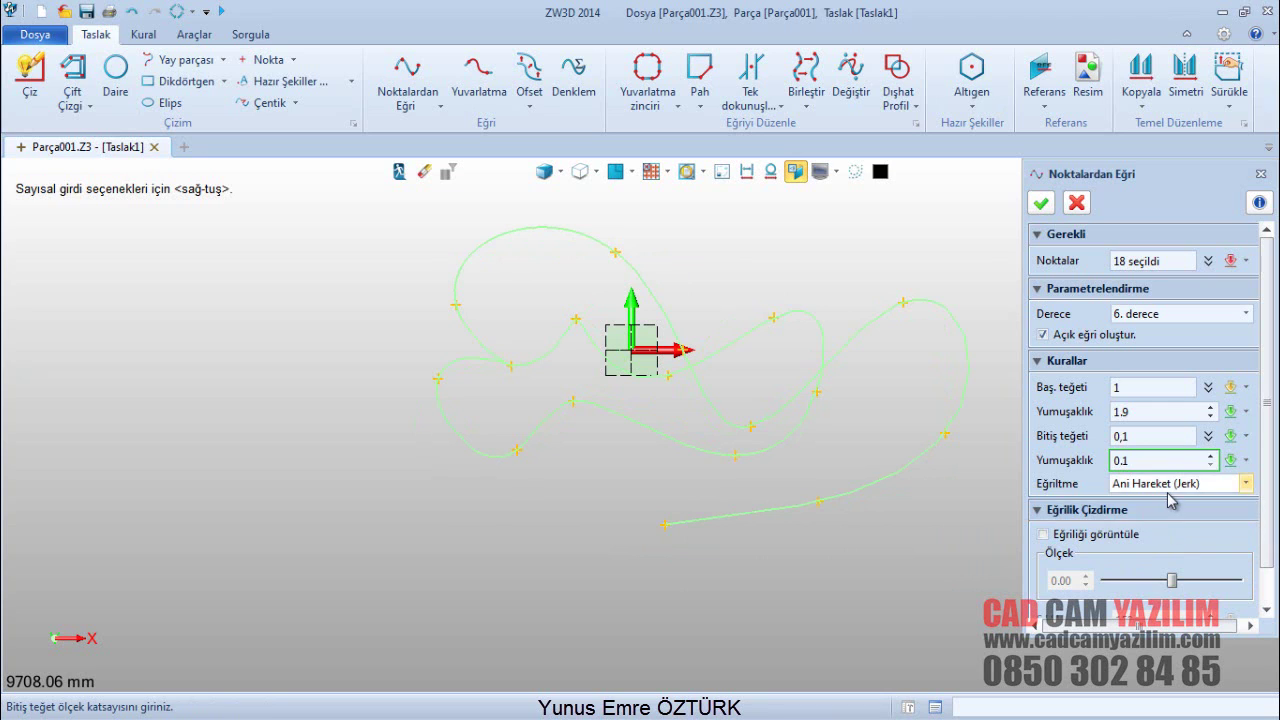
pyautogui.click(1168, 489)
pyautogui.click(1163, 566)
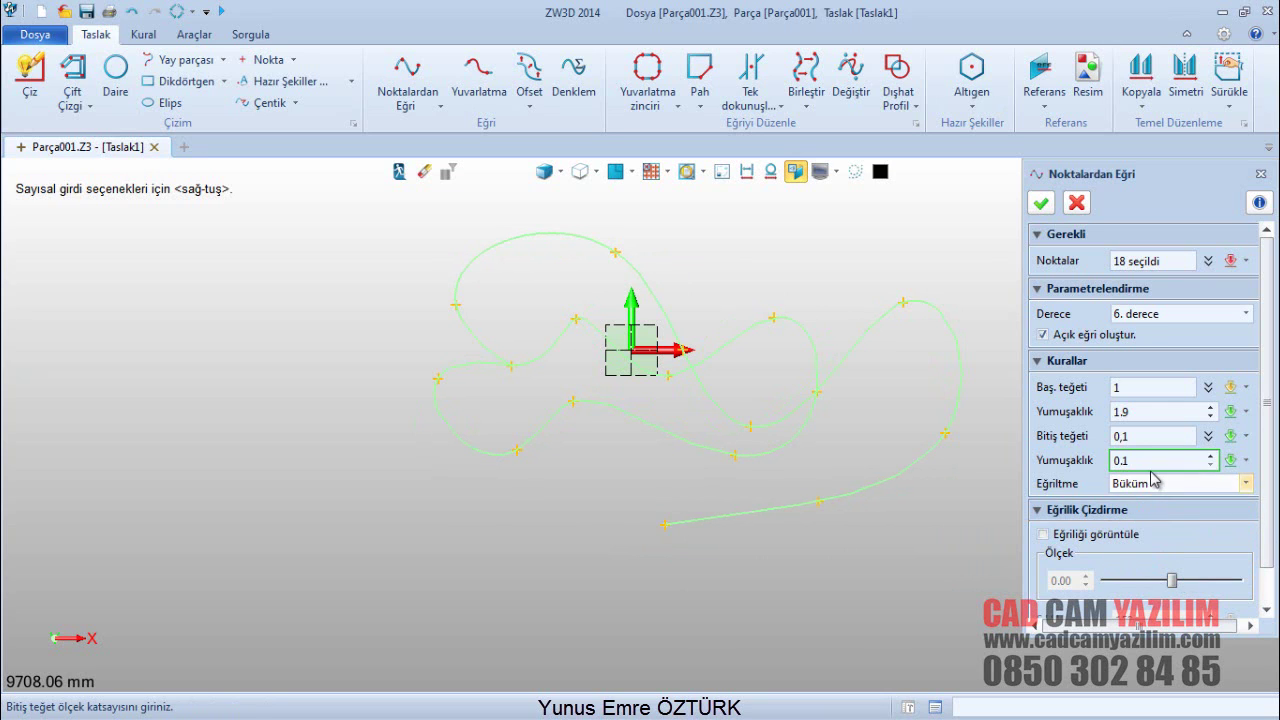
# Enable the curvature display with a scale of -0.55 and a density (Sıklık) of 180, and accept the curve
pyautogui.click(1044, 535)
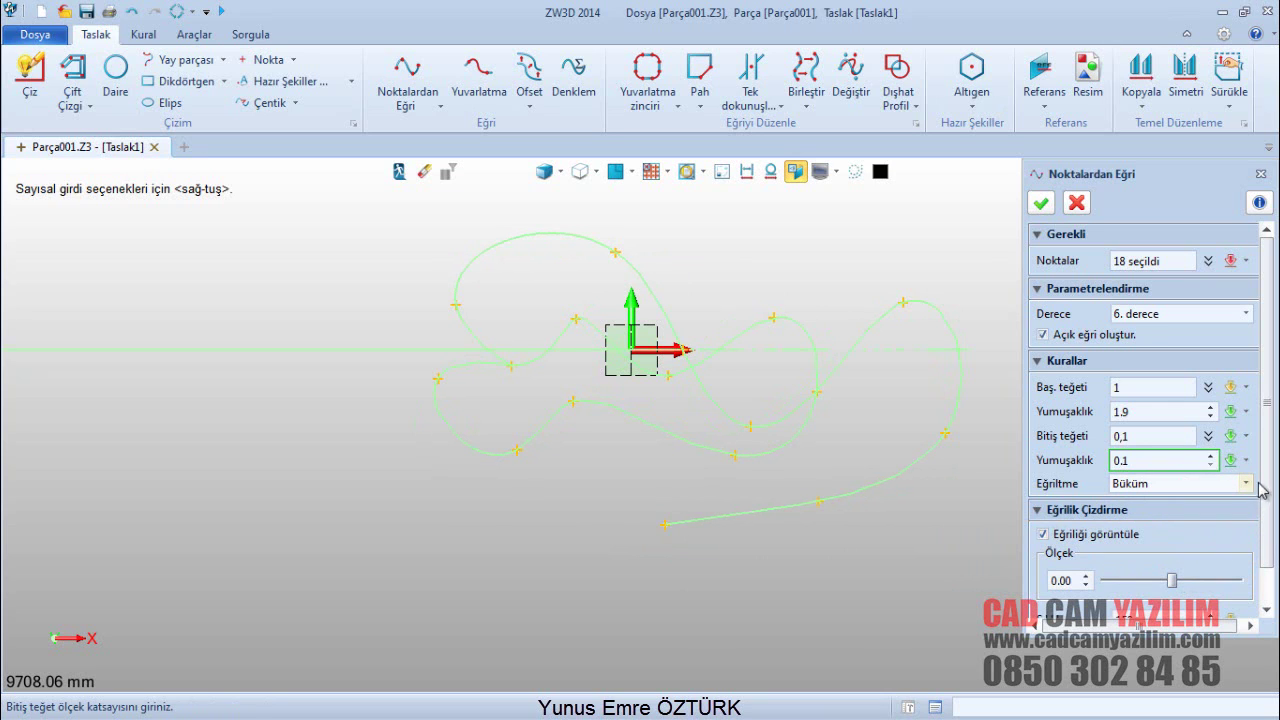
pyautogui.scroll(-1, 1262, 533)
pyautogui.moveTo(1172, 541); pyautogui.dragTo(1135, 541)
pyautogui.click(1151, 579)
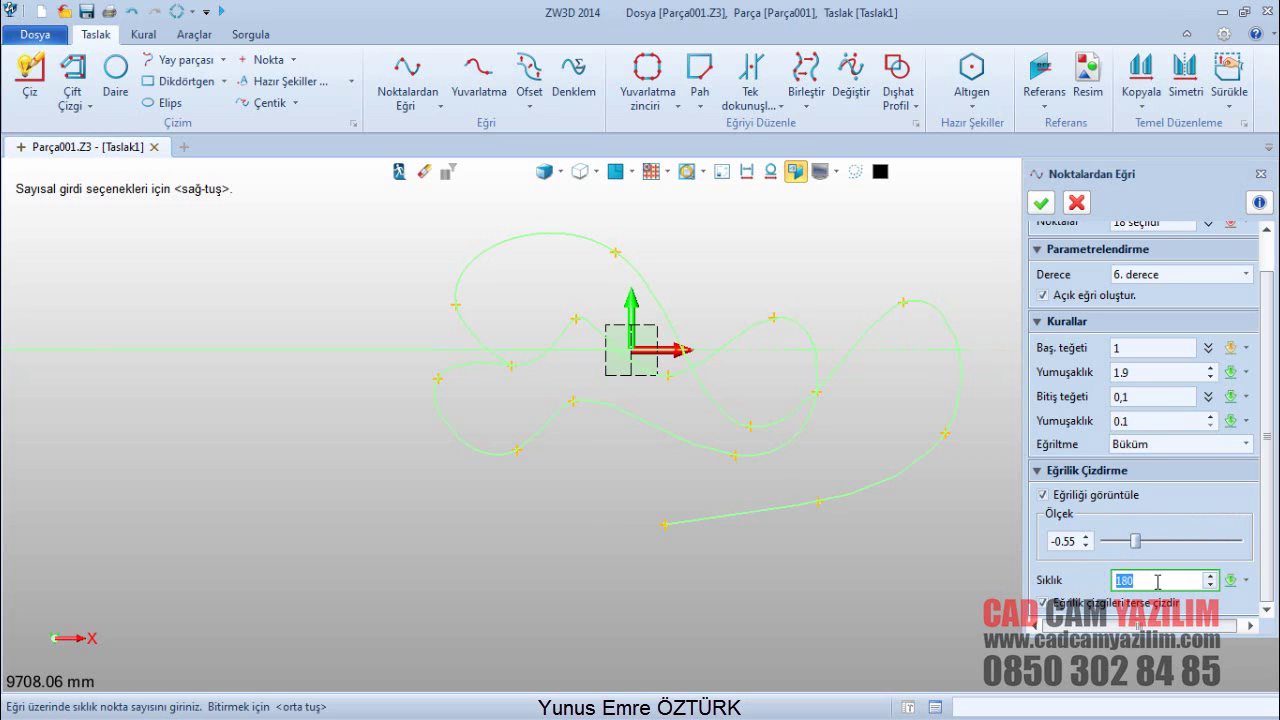
pyautogui.click(1041, 202)
# Delete the finished through-points curve from the sketch
pyautogui.scroll(3, 748, 371)
pyautogui.scroll(-3, 697, 337)
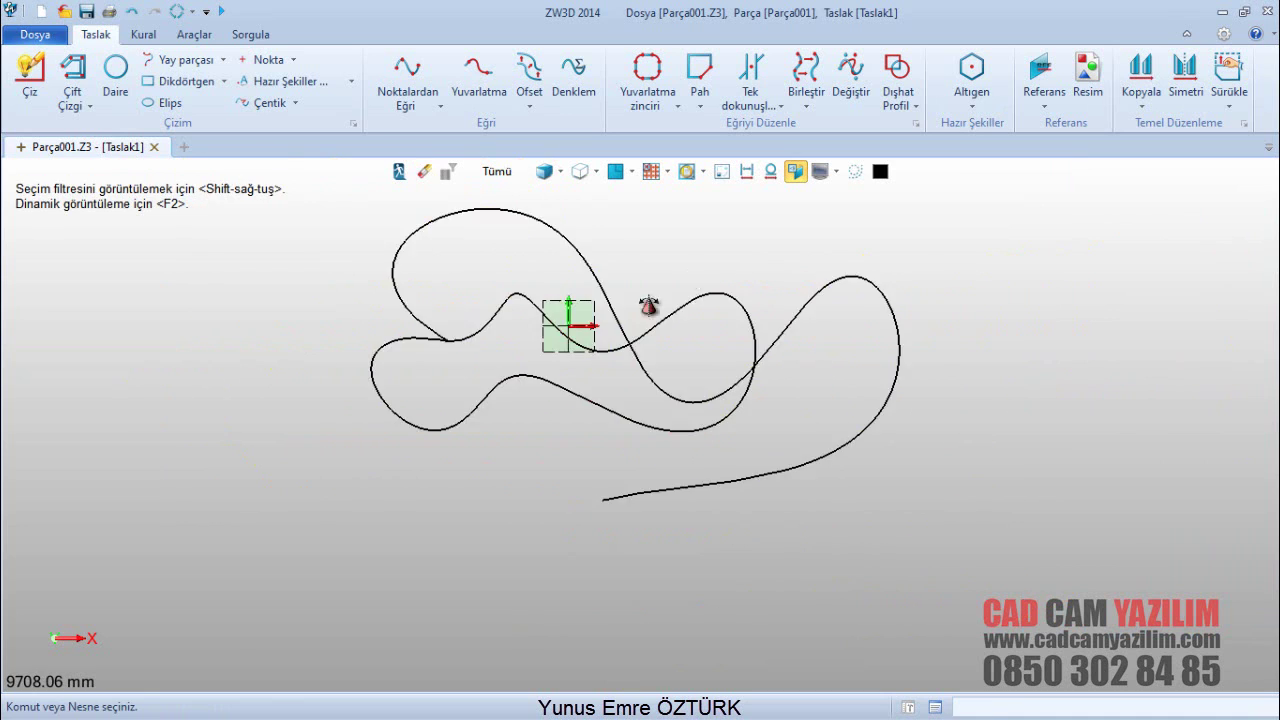
pyautogui.scroll(3, 640, 238)
pyautogui.moveTo(683, 238); pyautogui.dragTo(176, 612)
pyautogui.press('Delete')
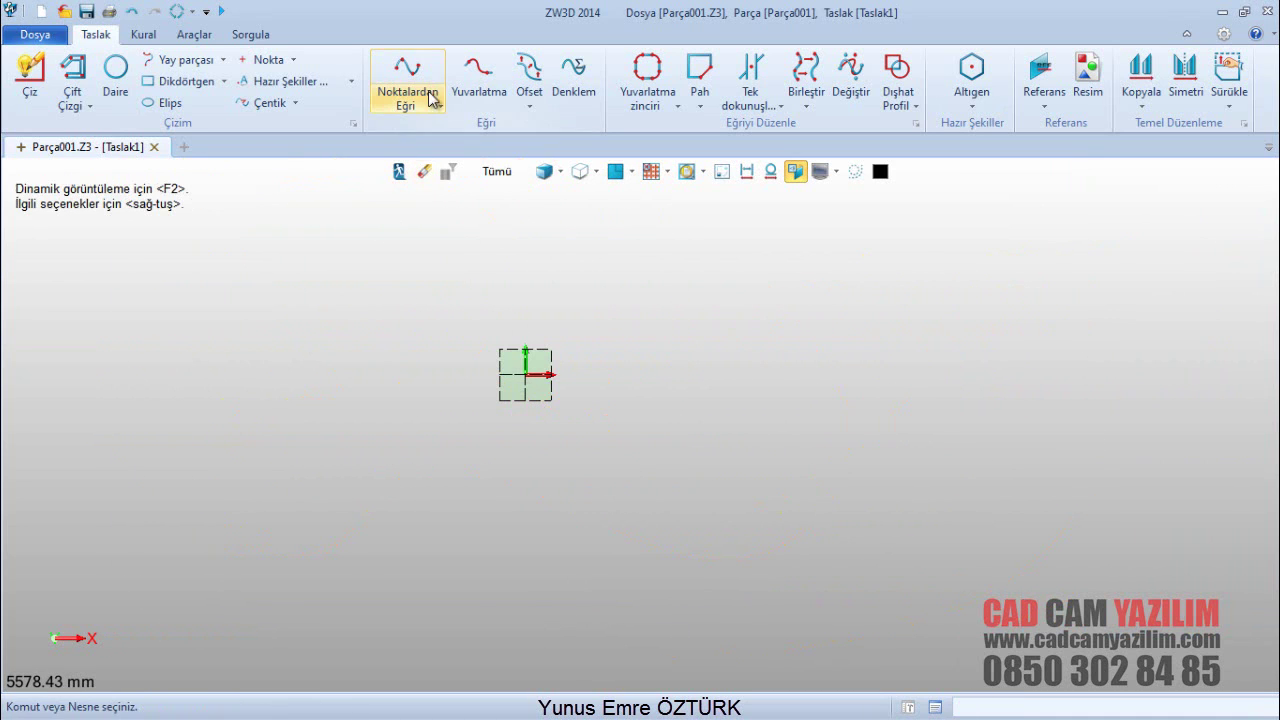
# Start a Kontrol nokta curve and place five control points in a zigzag from below the origin toward positive X
pyautogui.click(440, 103)
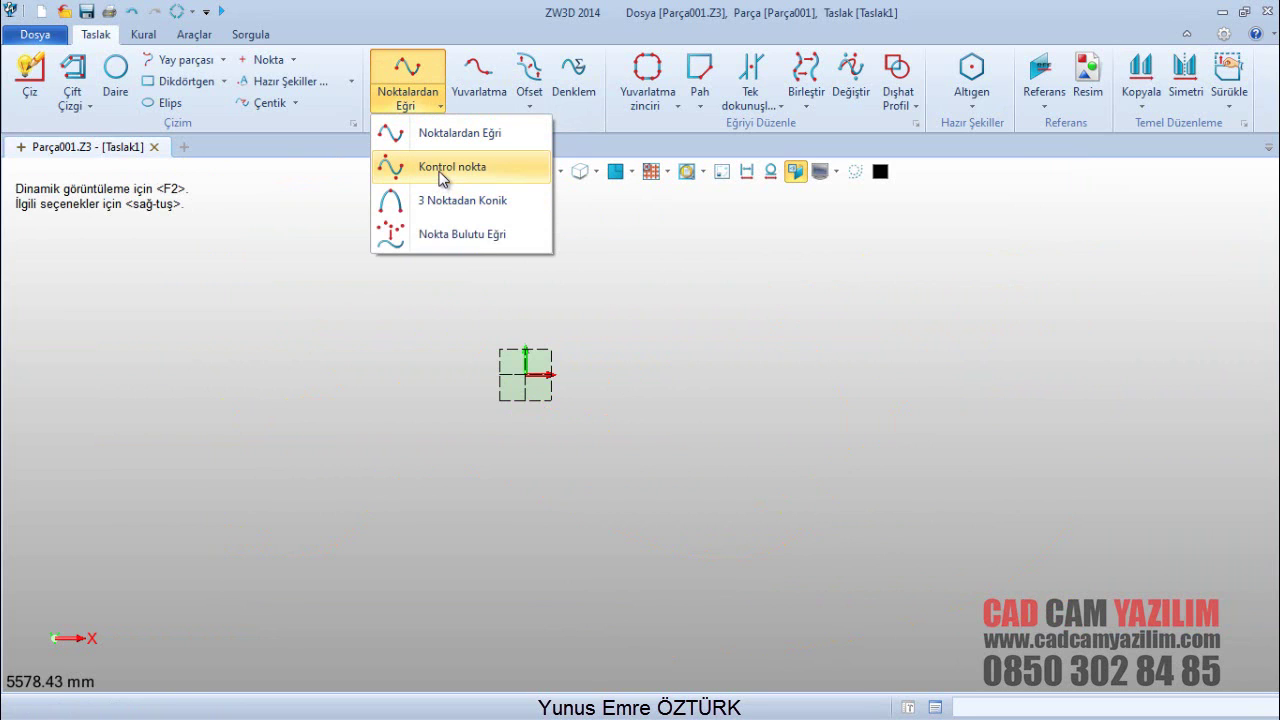
pyautogui.click(443, 170)
pyautogui.scroll(-3, 290, 492)
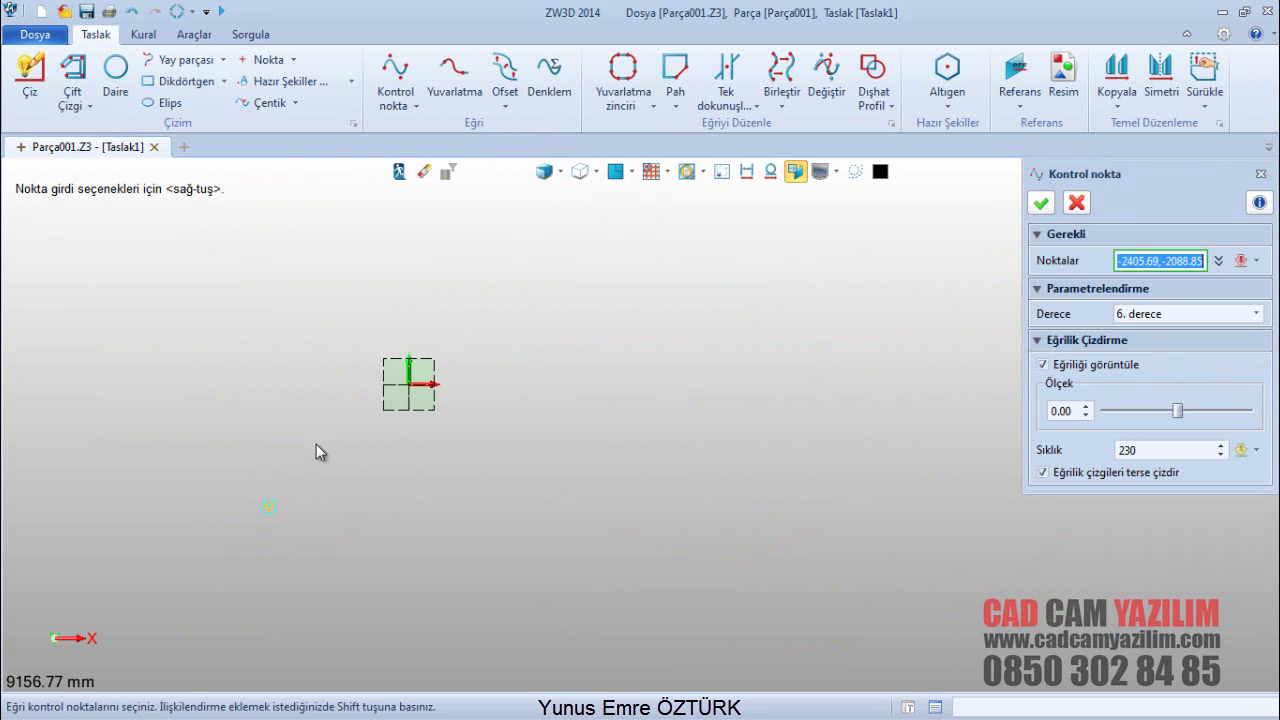
pyautogui.click(487, 218)
pyautogui.click(632, 400)
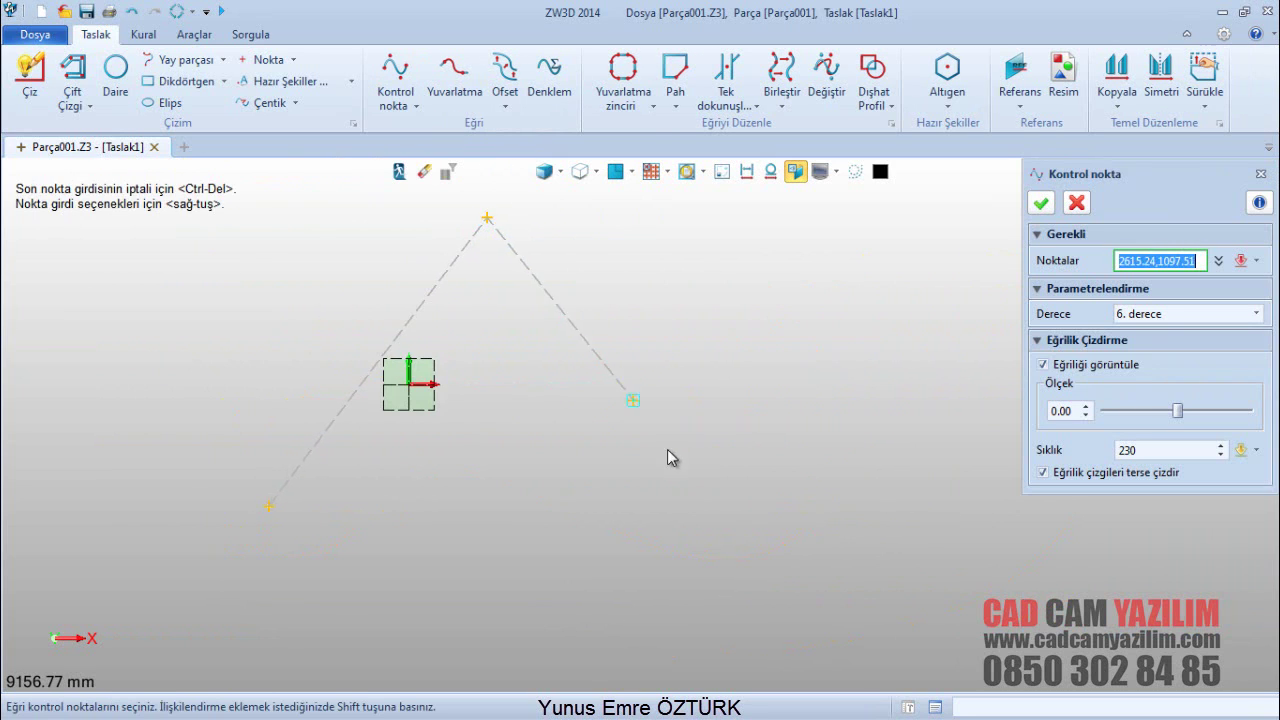
pyautogui.moveTo(672, 458); pyautogui.dragTo(546, 443, button='middle')
pyautogui.click(608, 476)
pyautogui.scroll(-3, 894, 329)
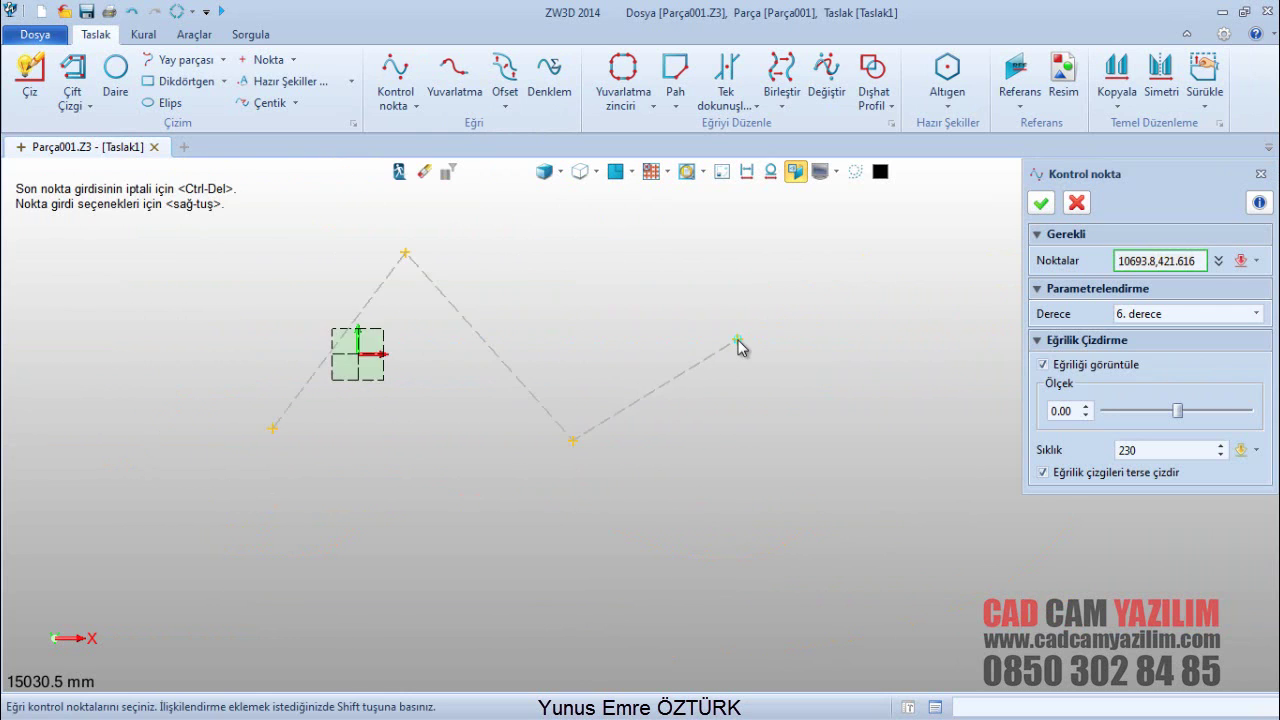
pyautogui.scroll(-3, 740, 347)
pyautogui.click(782, 271)
pyautogui.moveTo(888, 366); pyautogui.dragTo(666, 409, button='middle')
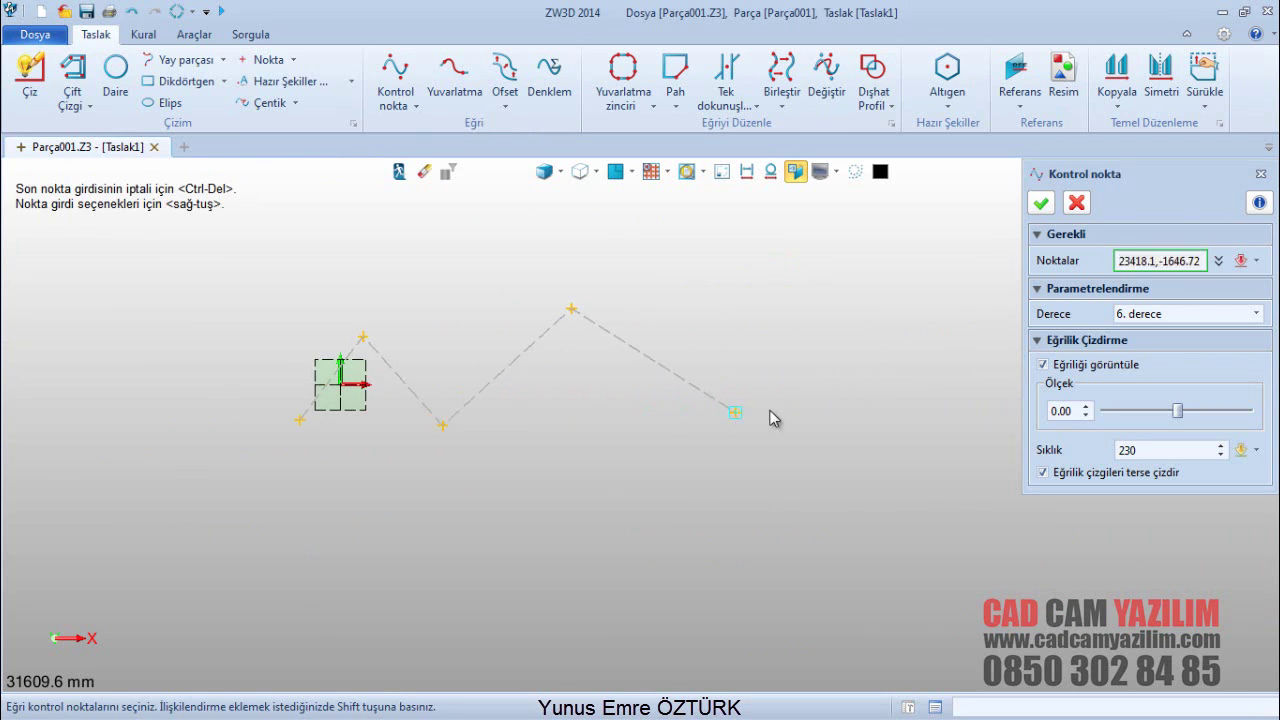
# Set the curve's Derece to 2. derece and turn off Eğriliği görüntüle
pyautogui.click(1187, 313)
pyautogui.click(1150, 331)
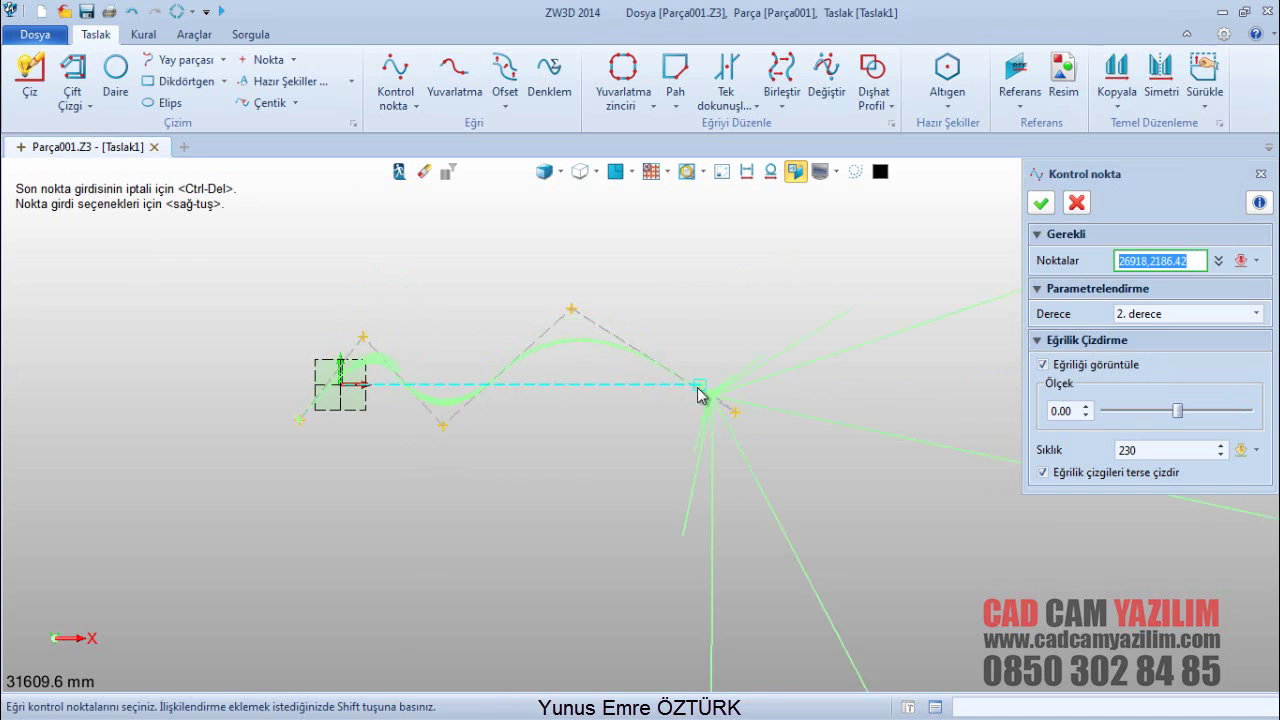
pyautogui.click(700, 393)
pyautogui.scroll(3, 700, 395)
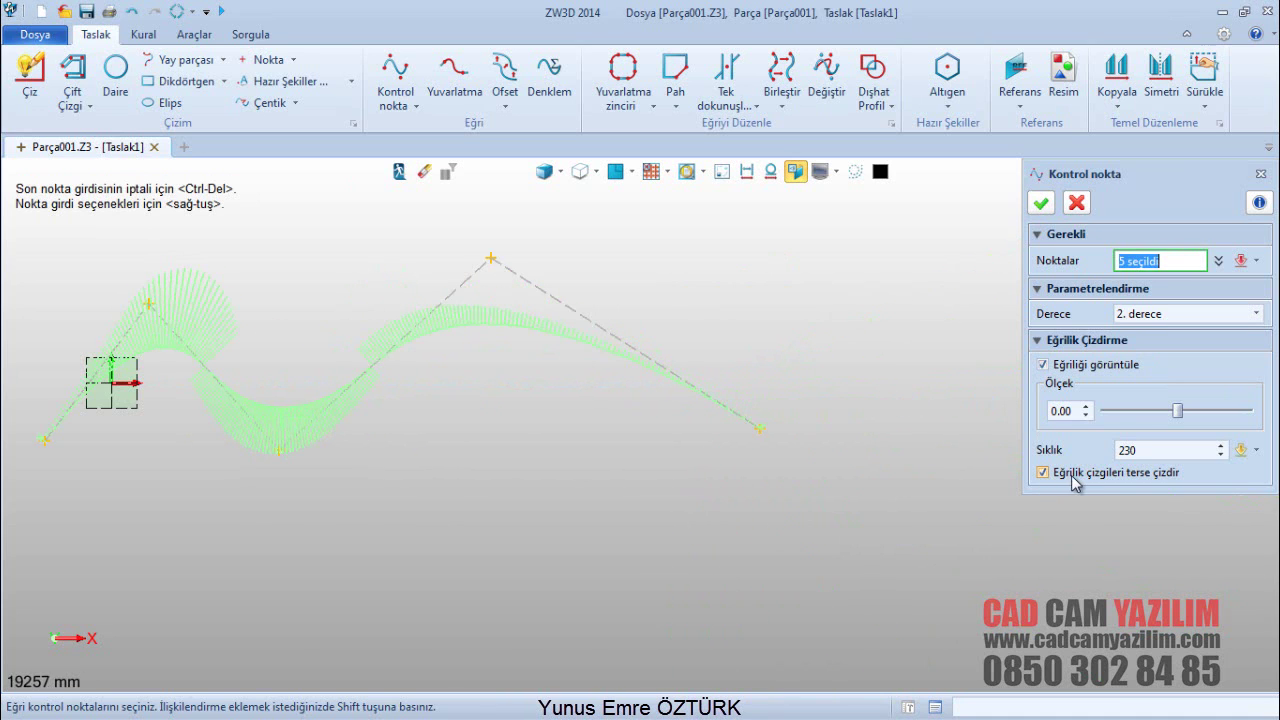
pyautogui.click(1063, 368)
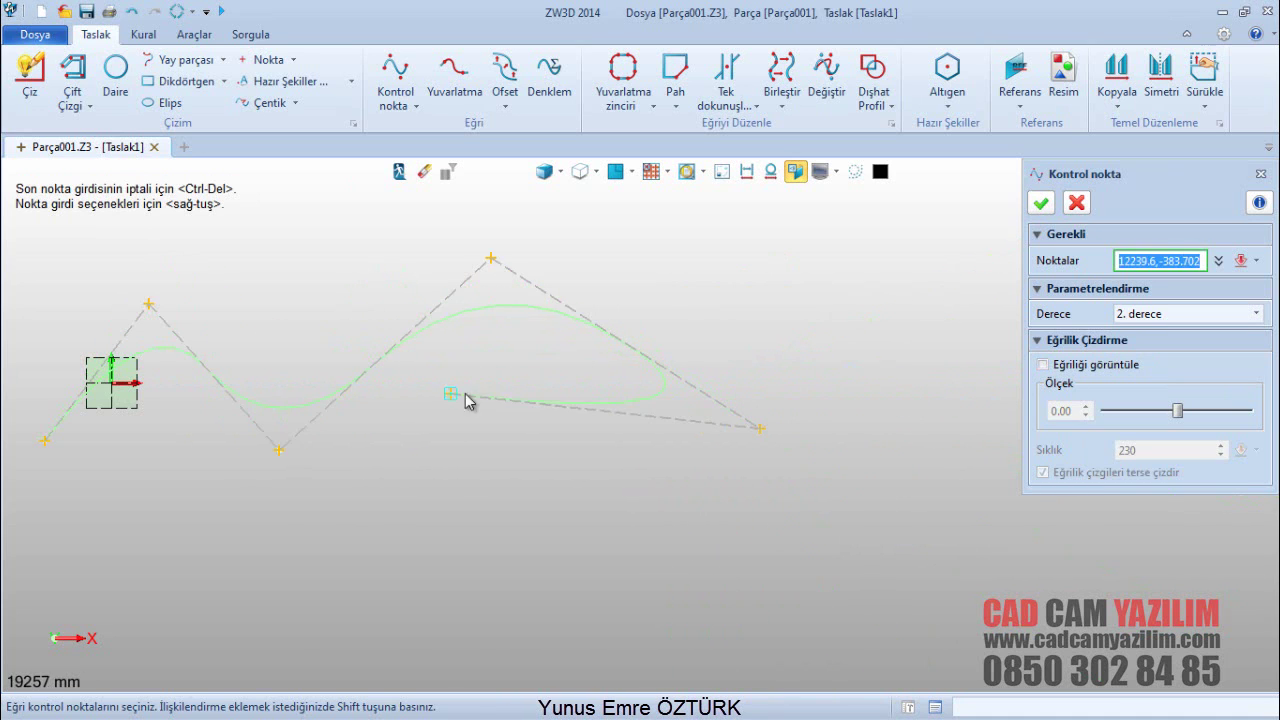
# Add eight more control points that loop below the zigzag and around the origin, ending above the first point
pyautogui.moveTo(465, 400)
pyautogui.mouseDown(button='middle')
pyautogui.moveTo(686, 386)
pyautogui.moveTo(651, 400)
pyautogui.moveTo(632, 440)
pyautogui.mouseUp(button='middle')
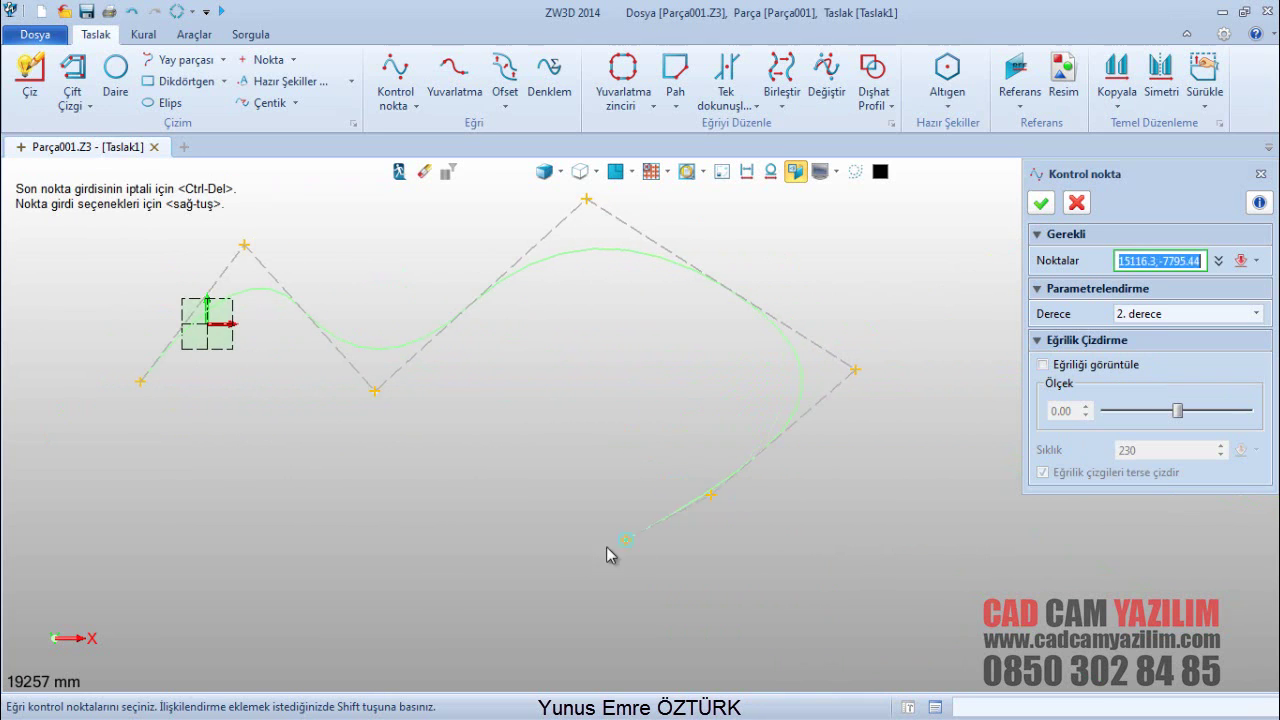
pyautogui.click(372, 486)
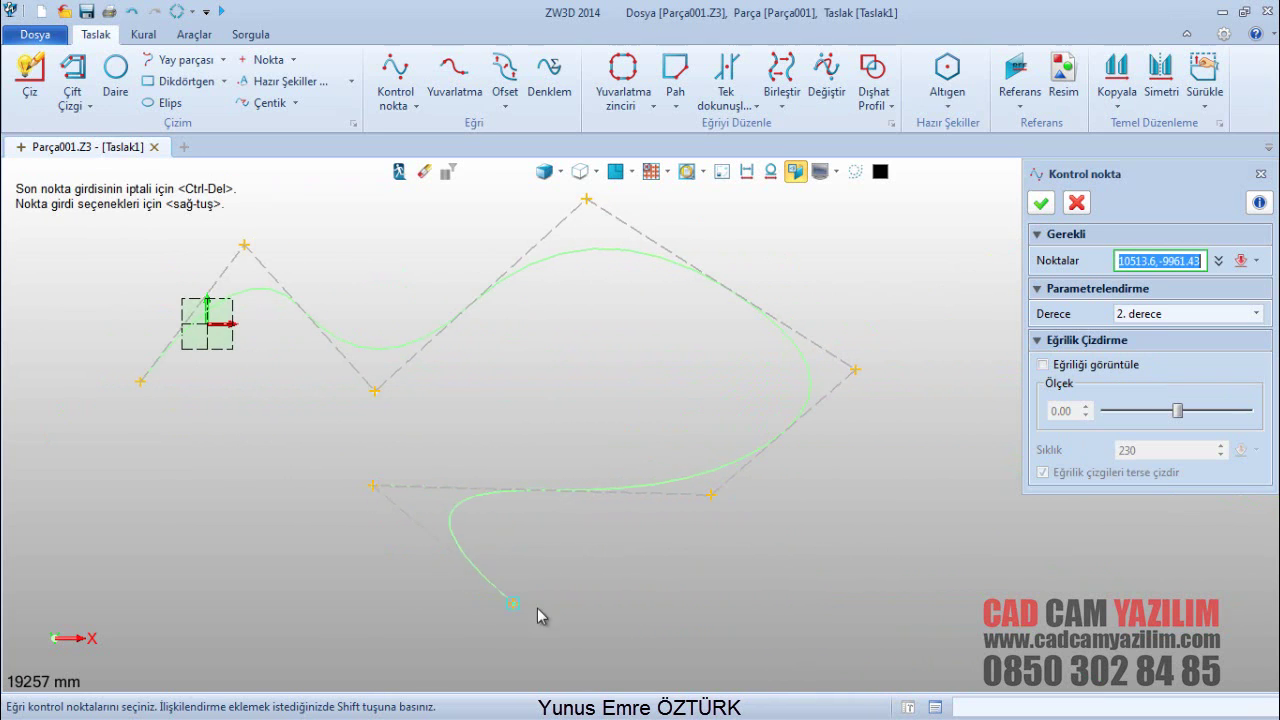
pyautogui.click(731, 634)
pyautogui.click(226, 605)
pyautogui.scroll(-2, 214, 580)
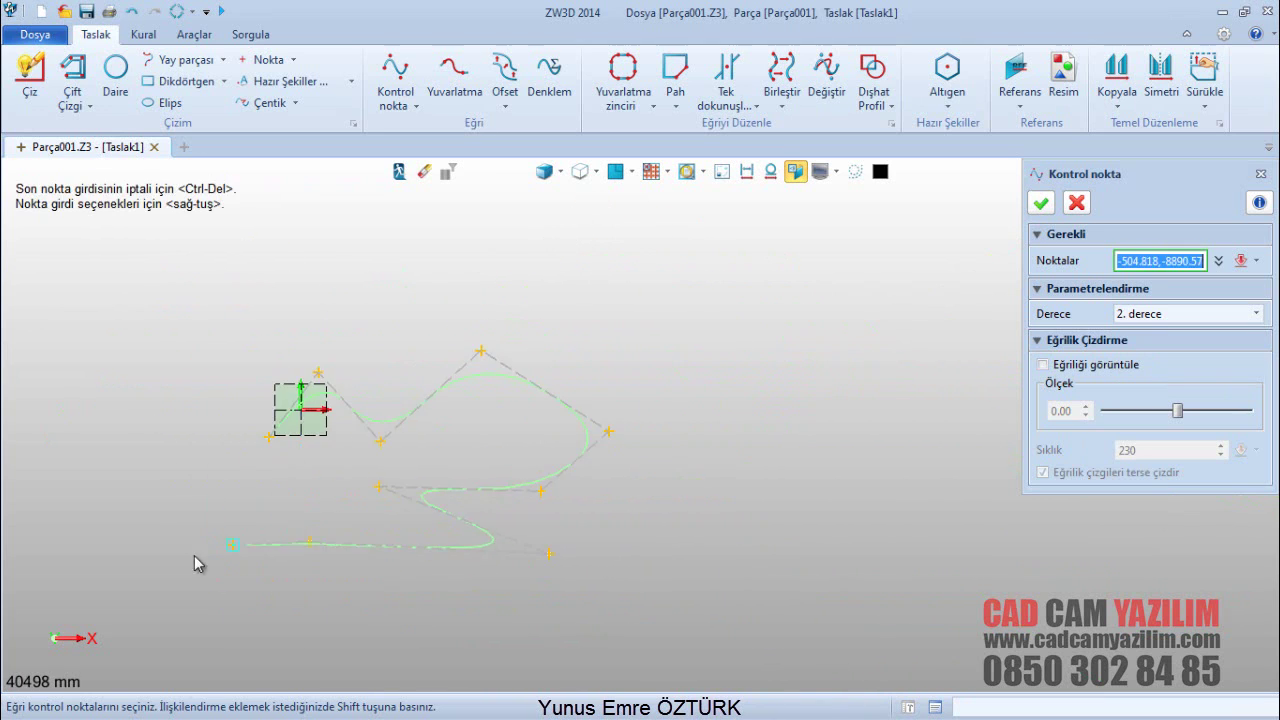
pyautogui.click(118, 428)
pyautogui.scroll(2, 150, 385)
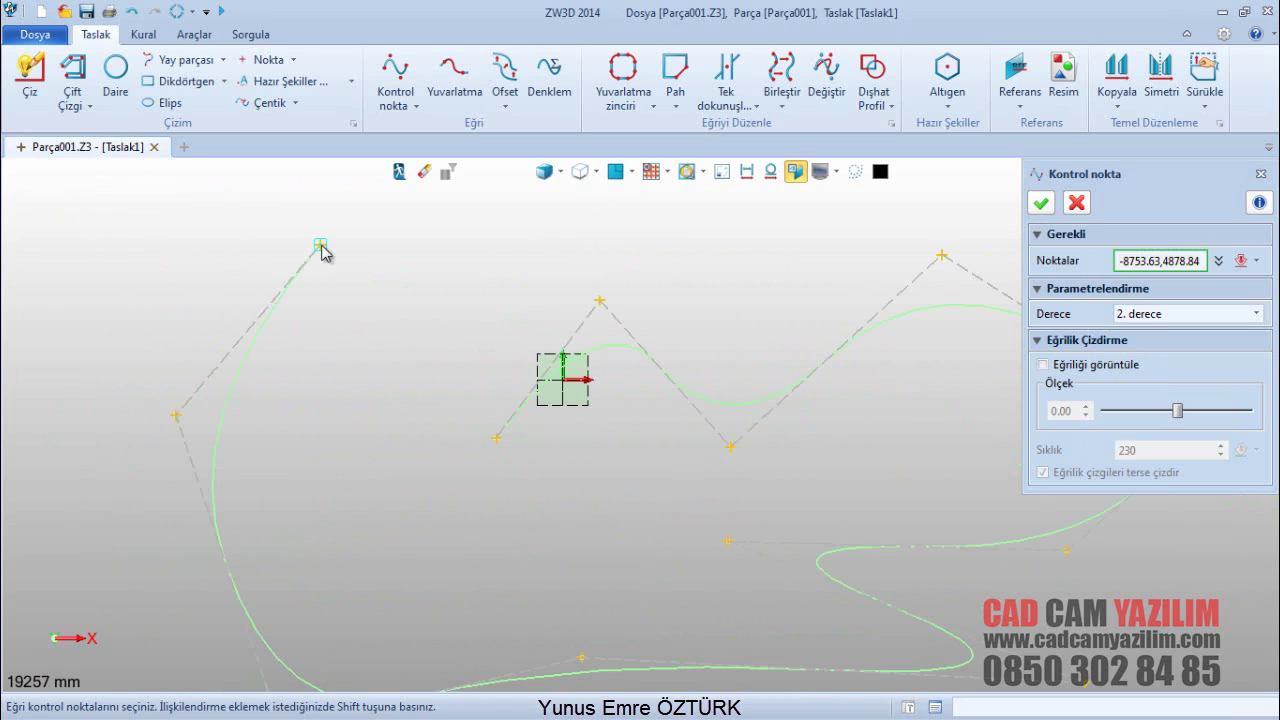
pyautogui.click(353, 323)
pyautogui.click(497, 261)
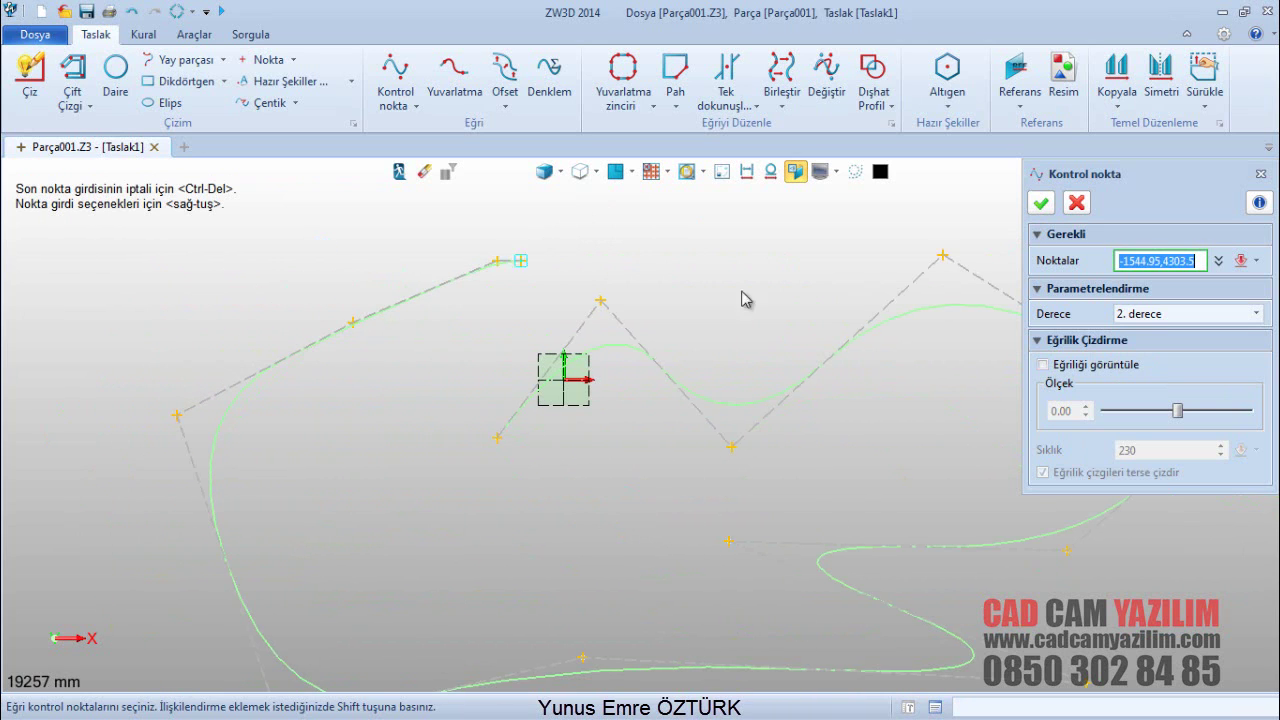
# Turn on Eğriliği görüntüle for the control point curve and set its Ölçek to -0.90
pyautogui.click(1097, 372)
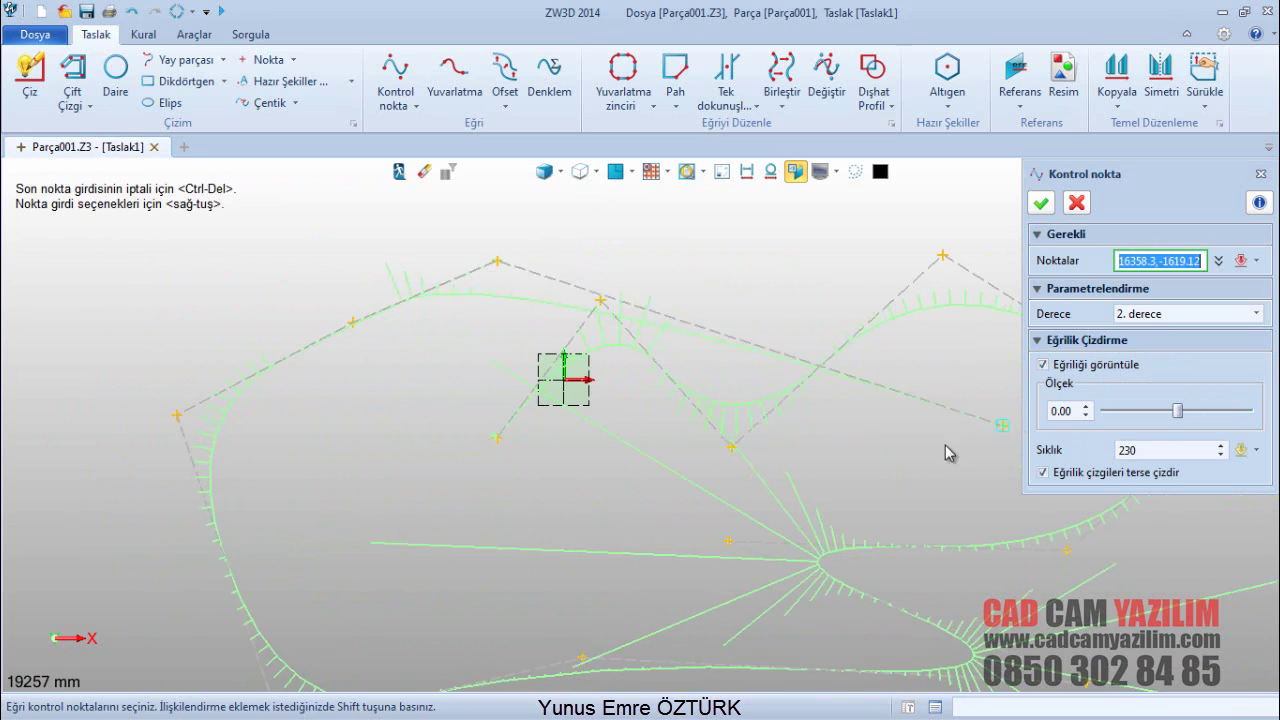
pyautogui.scroll(-1, 700, 457)
pyautogui.moveTo(1174, 416); pyautogui.dragTo(1114, 416)
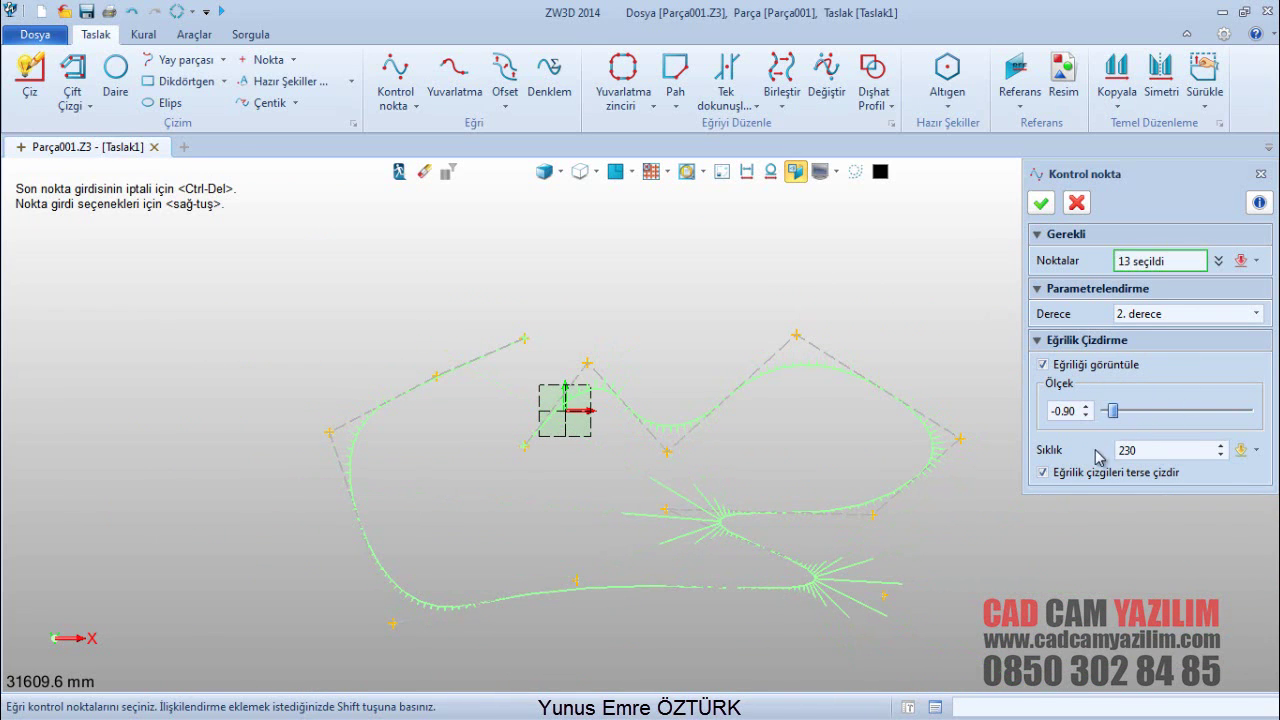
# Set the curvature Sıklık to 210, try the Eğrilik çizgileri terse çizdir option, and accept the curve
pyautogui.click(1140, 451)
pyautogui.scroll(-2, 1140, 451)
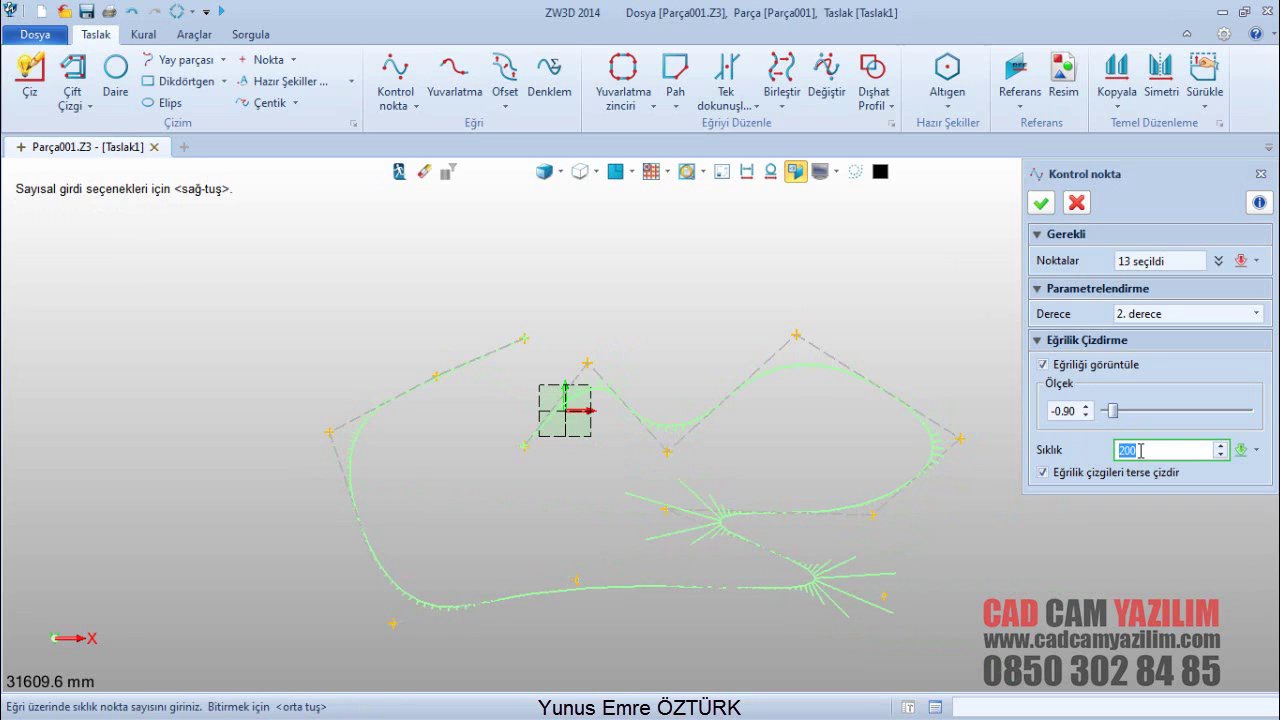
pyautogui.scroll(4, 990, 478)
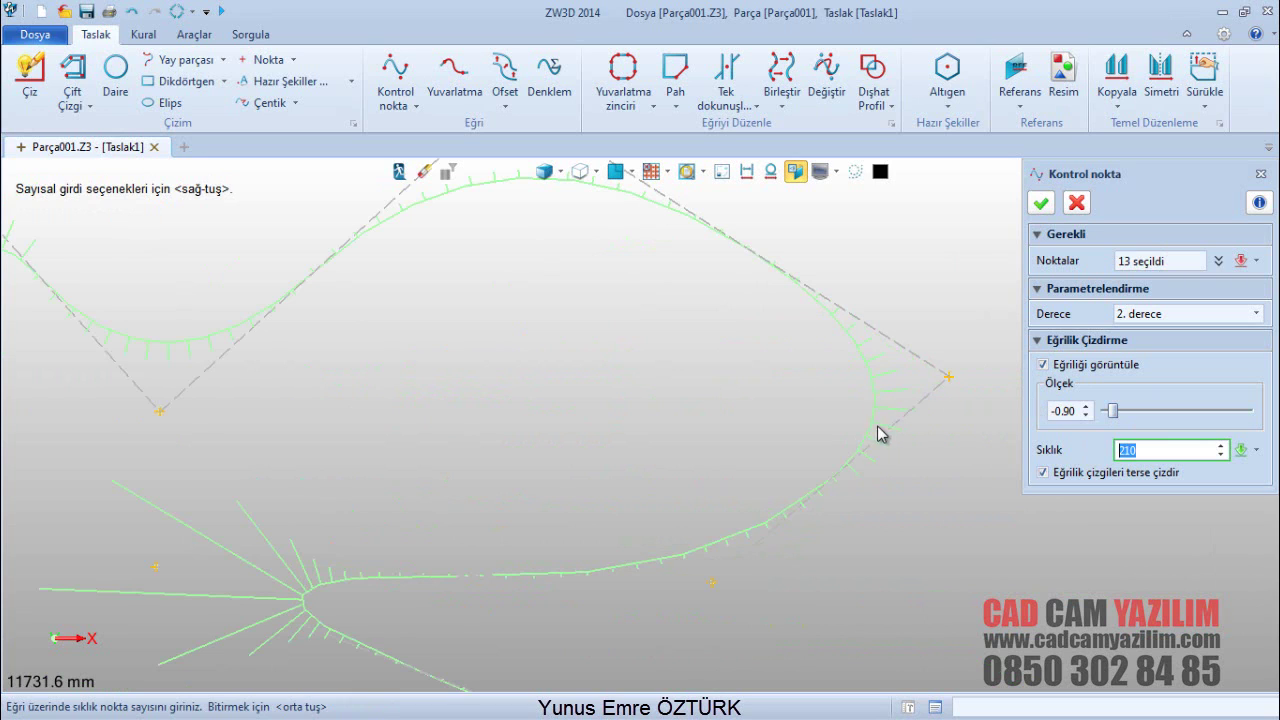
pyautogui.click(1064, 473)
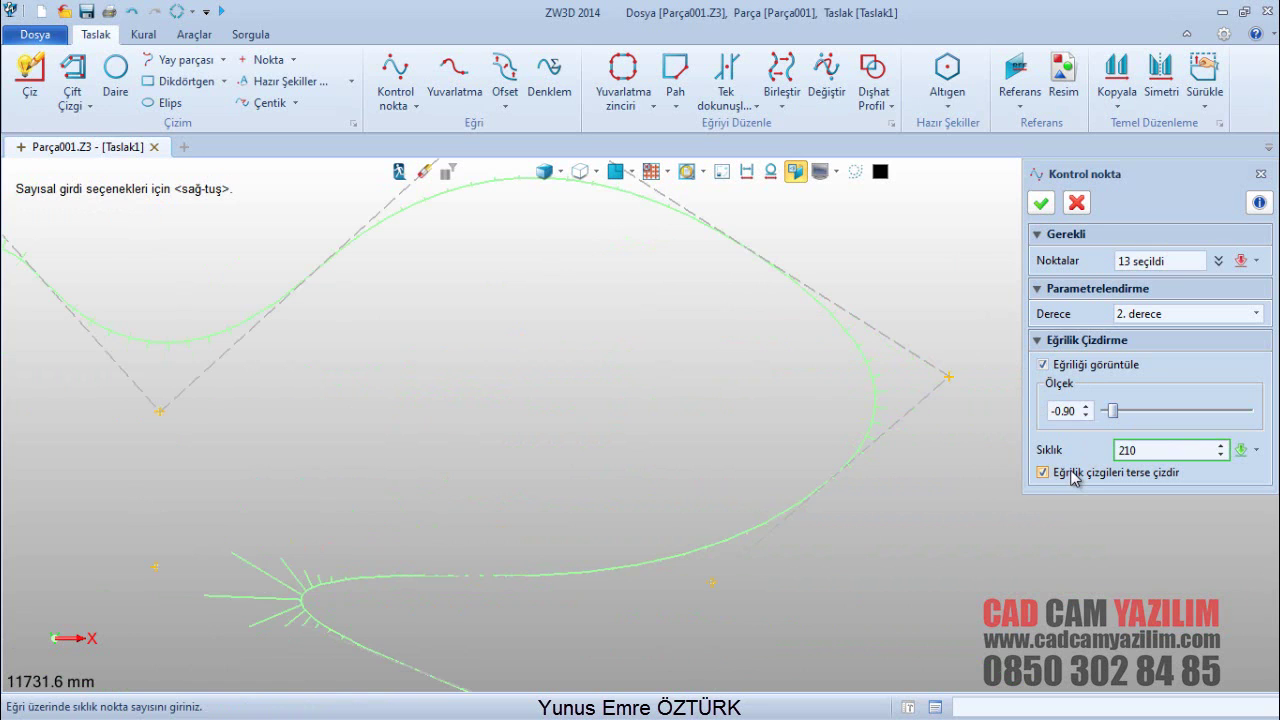
pyautogui.click(1047, 204)
# Delete the finished control point curve from the sketch
pyautogui.scroll(-3, 686, 417)
pyautogui.moveTo(686, 417); pyautogui.dragTo(754, 374, button='middle')
pyautogui.scroll(1, 428, 302)
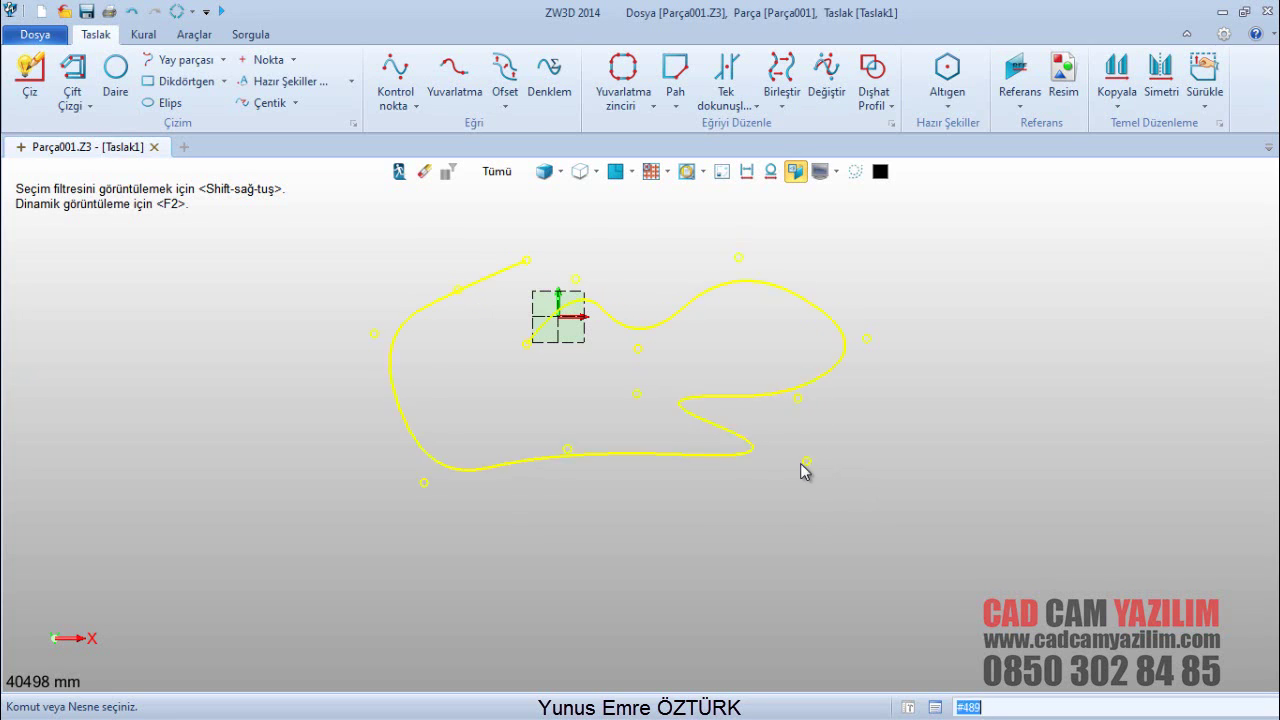
pyautogui.moveTo(936, 546); pyautogui.dragTo(310, 228)
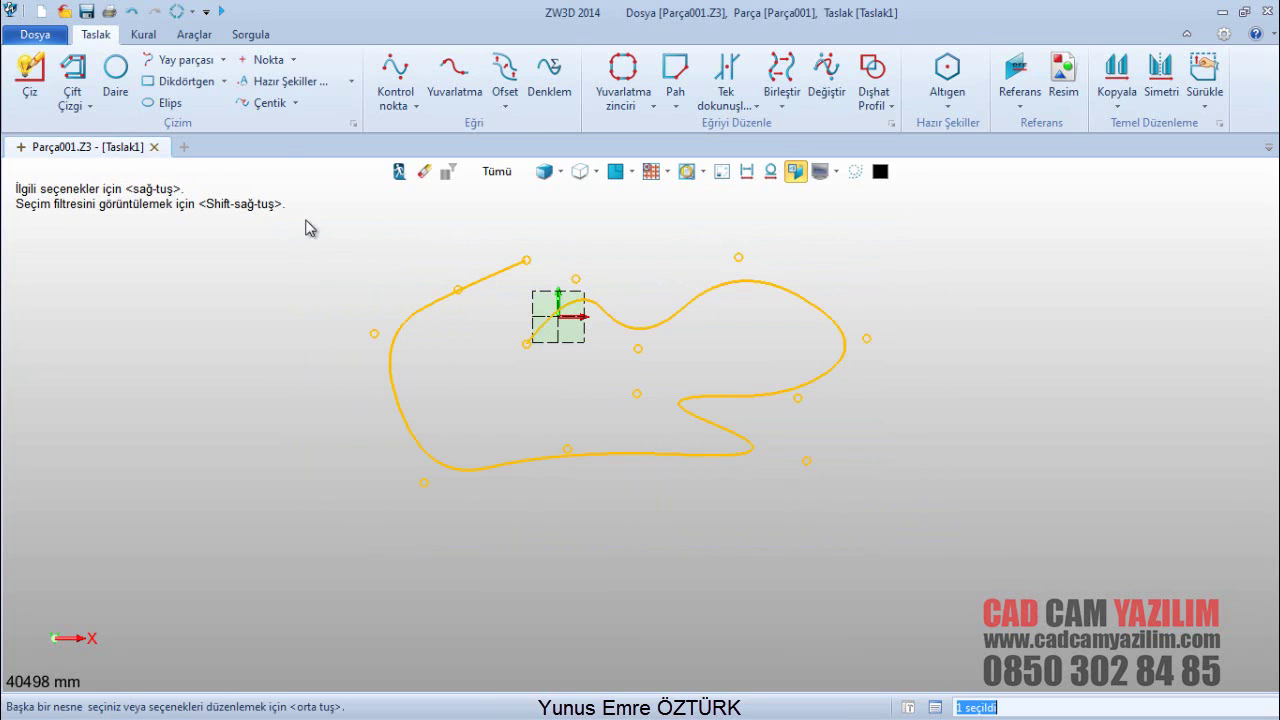
pyautogui.click(424, 172)
# Draw a 3 Noktadan Konik curve with both ends below the origin and its shoulder point high above it
pyautogui.click(396, 98)
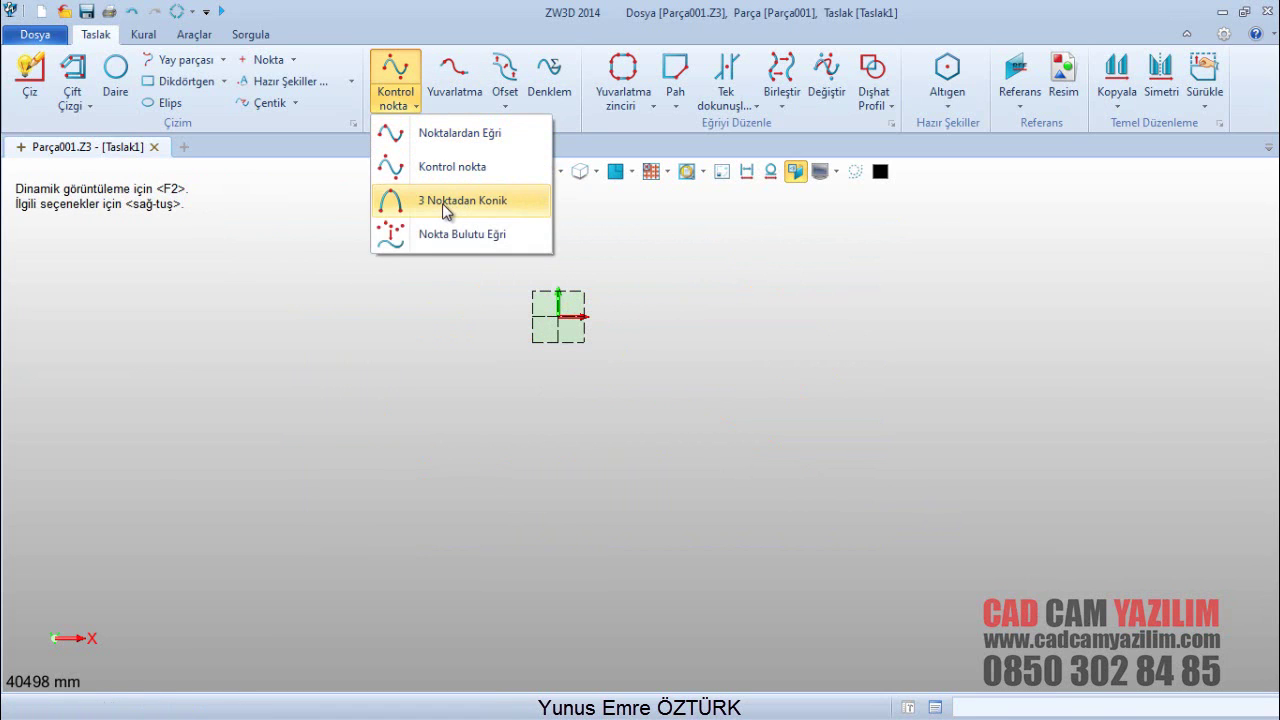
pyautogui.click(446, 210)
pyautogui.click(312, 449)
pyautogui.click(772, 461)
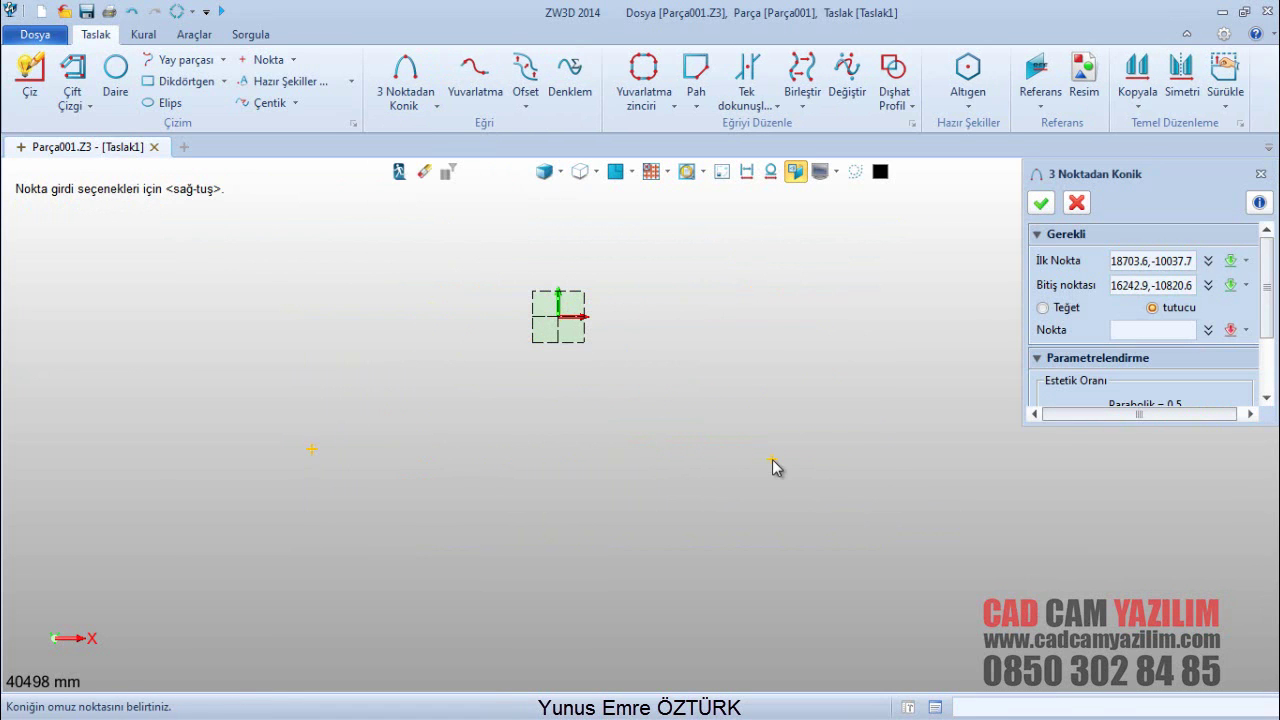
pyautogui.scroll(-2, 450, 420)
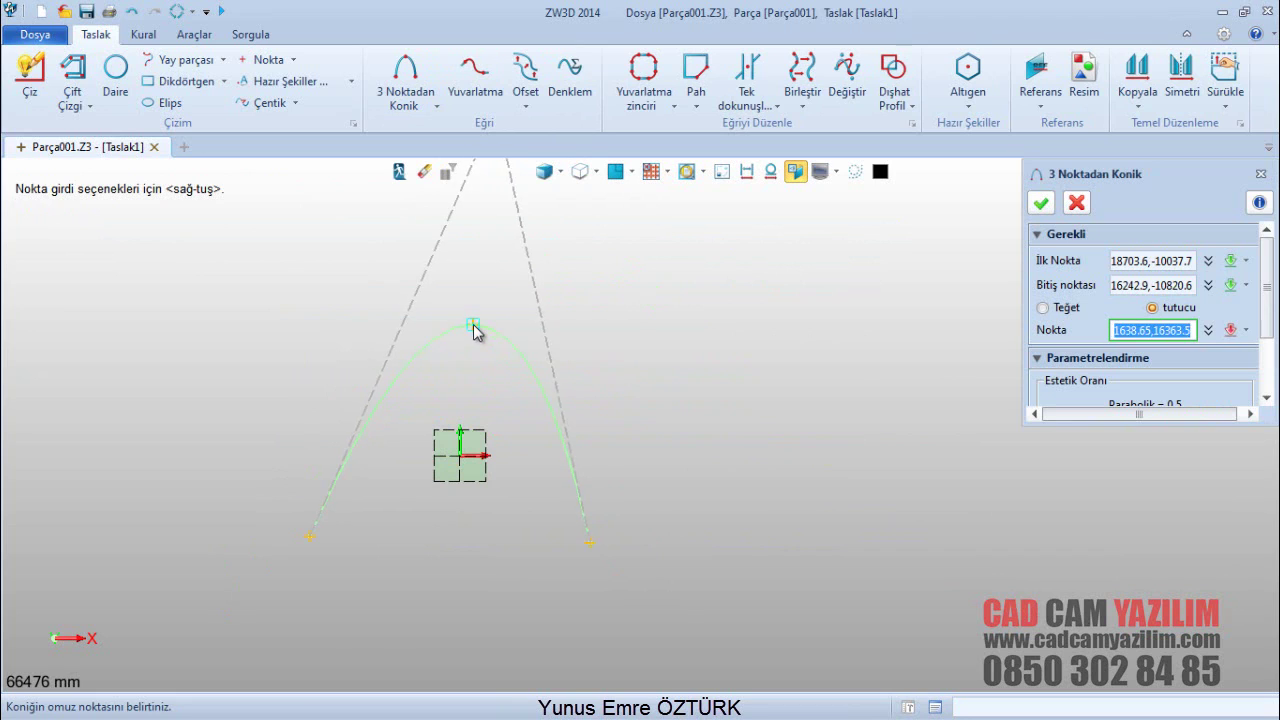
pyautogui.click(483, 224)
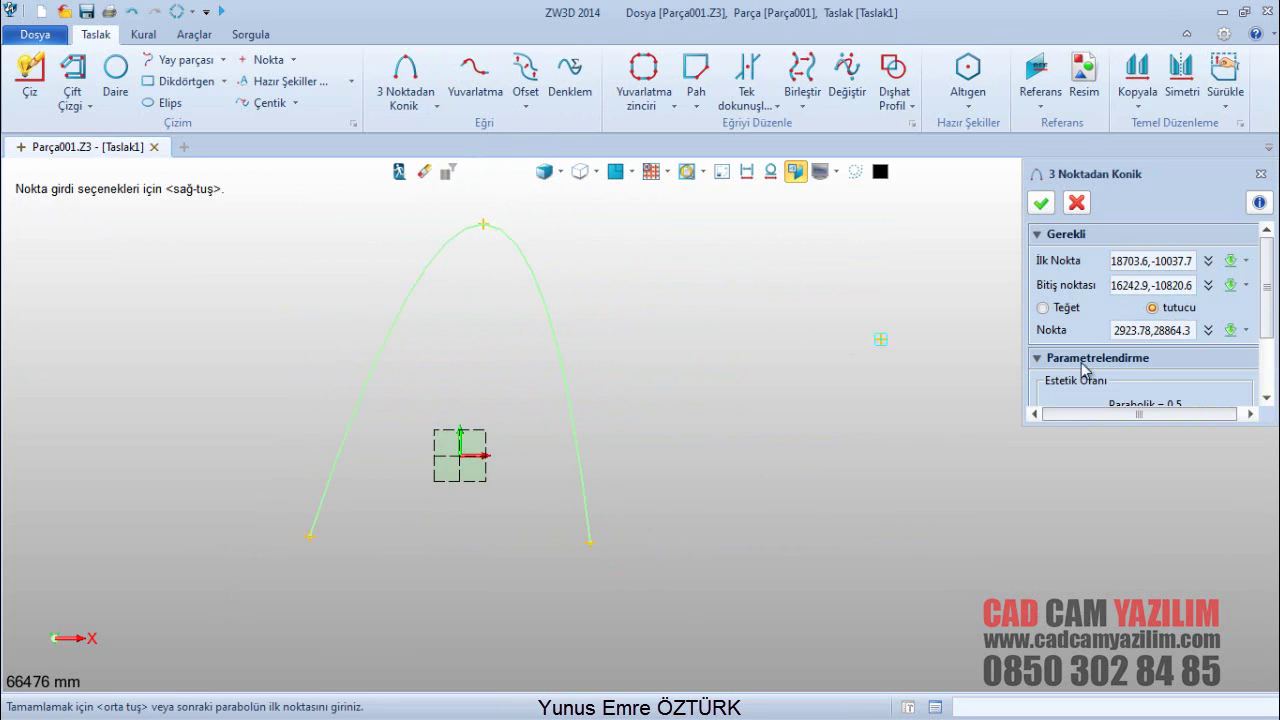
# Compare the conic's Teğet and tutucu options, keep tutucu, and accept the curve with an Estetik Oranı of 0.82
pyautogui.click(1076, 306)
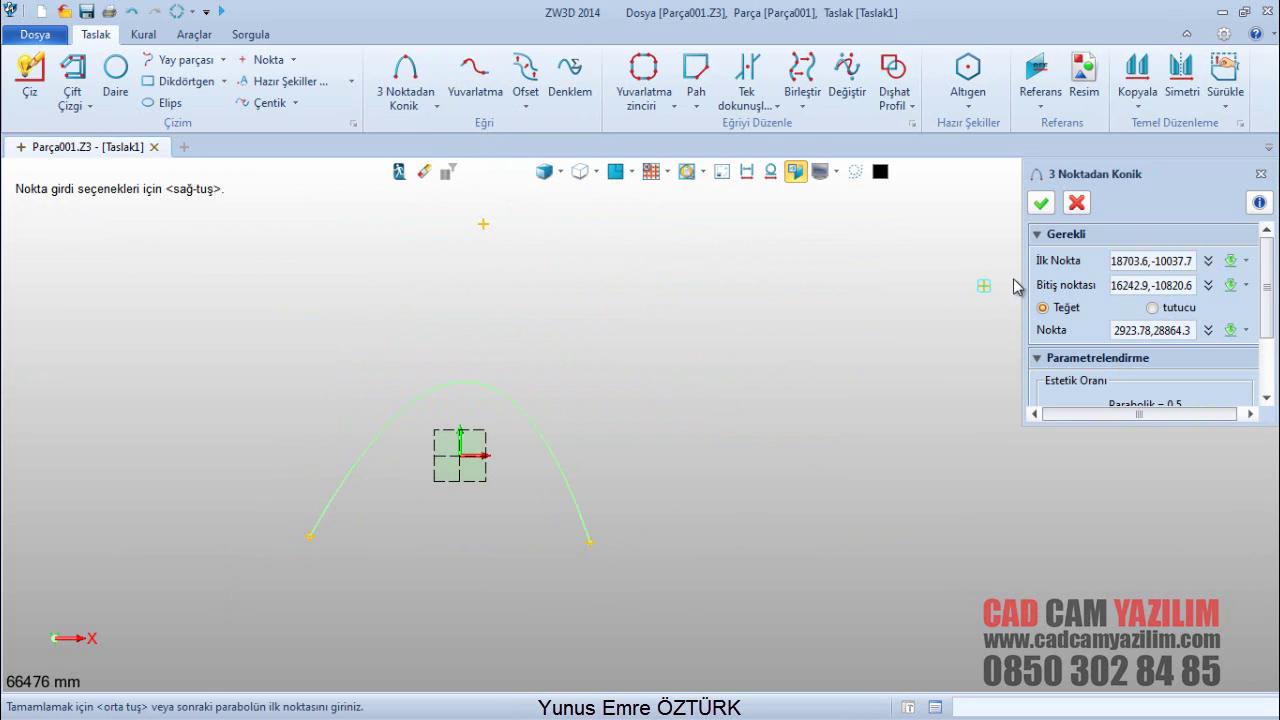
pyautogui.click(1152, 307)
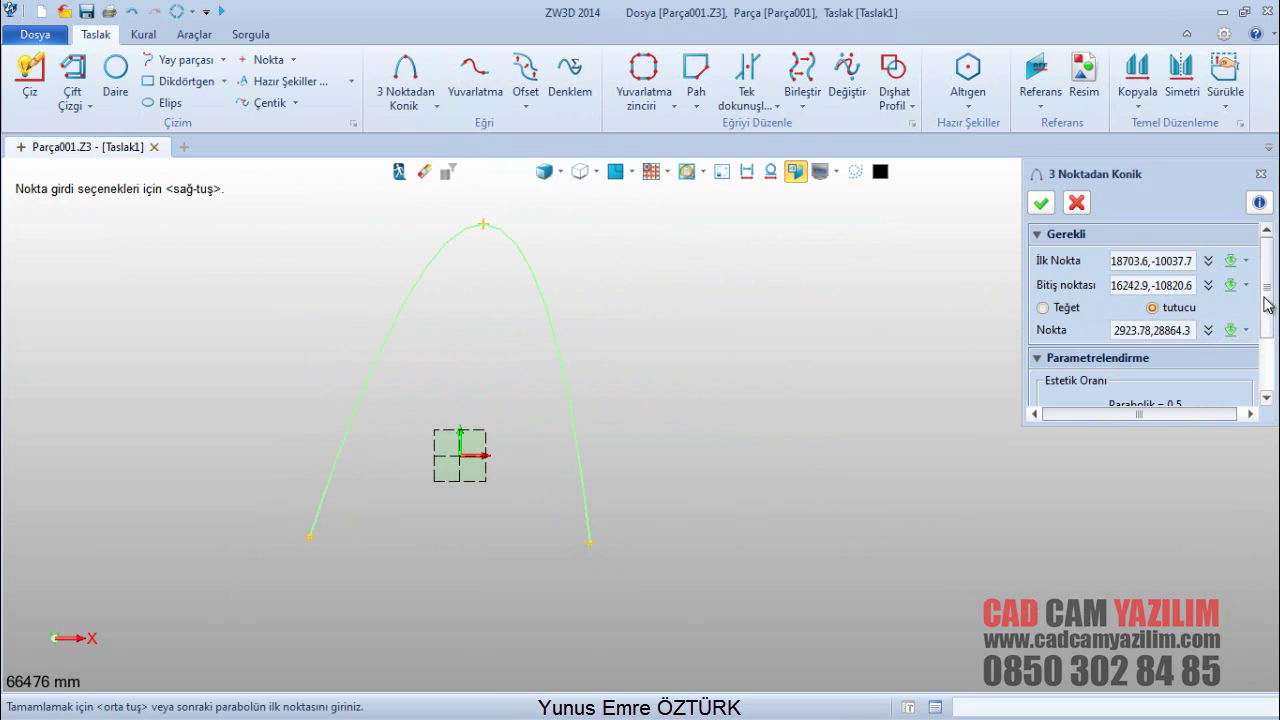
pyautogui.scroll(-2, 1266, 300)
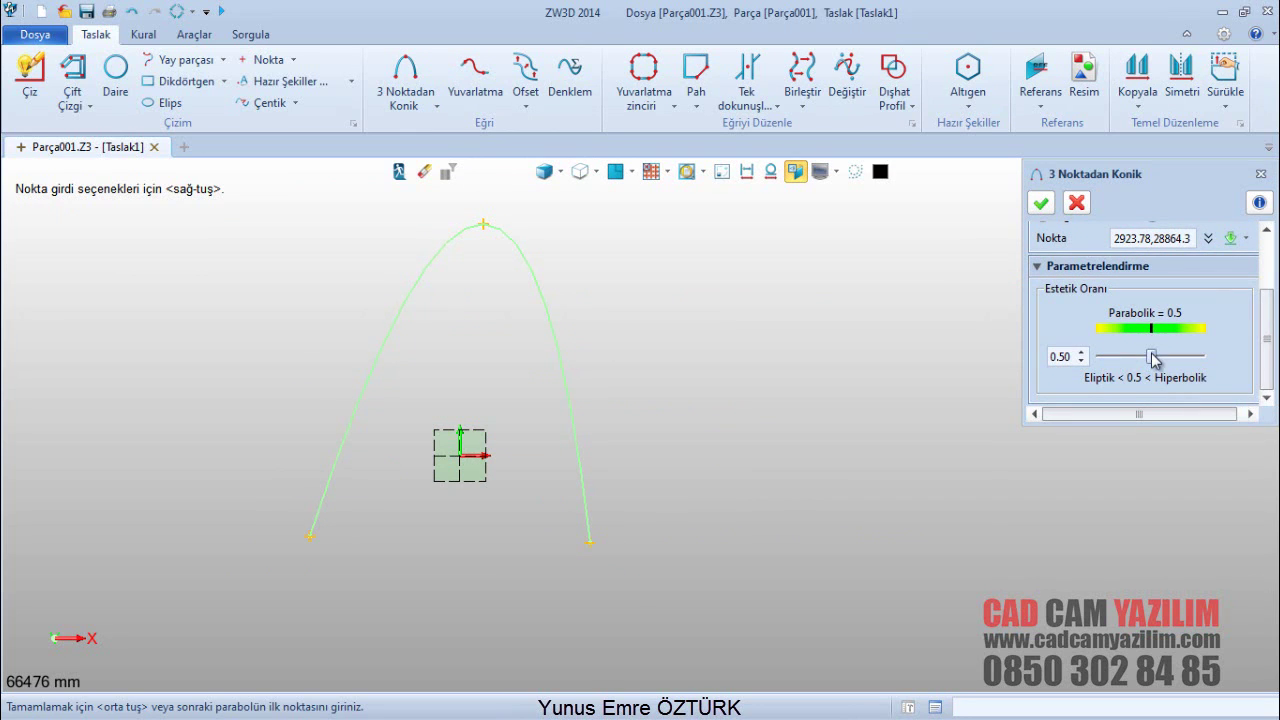
pyautogui.moveTo(1154, 358); pyautogui.dragTo(1108, 370)
pyautogui.click(1106, 370)
pyautogui.click(1205, 364)
pyautogui.click(1205, 364)
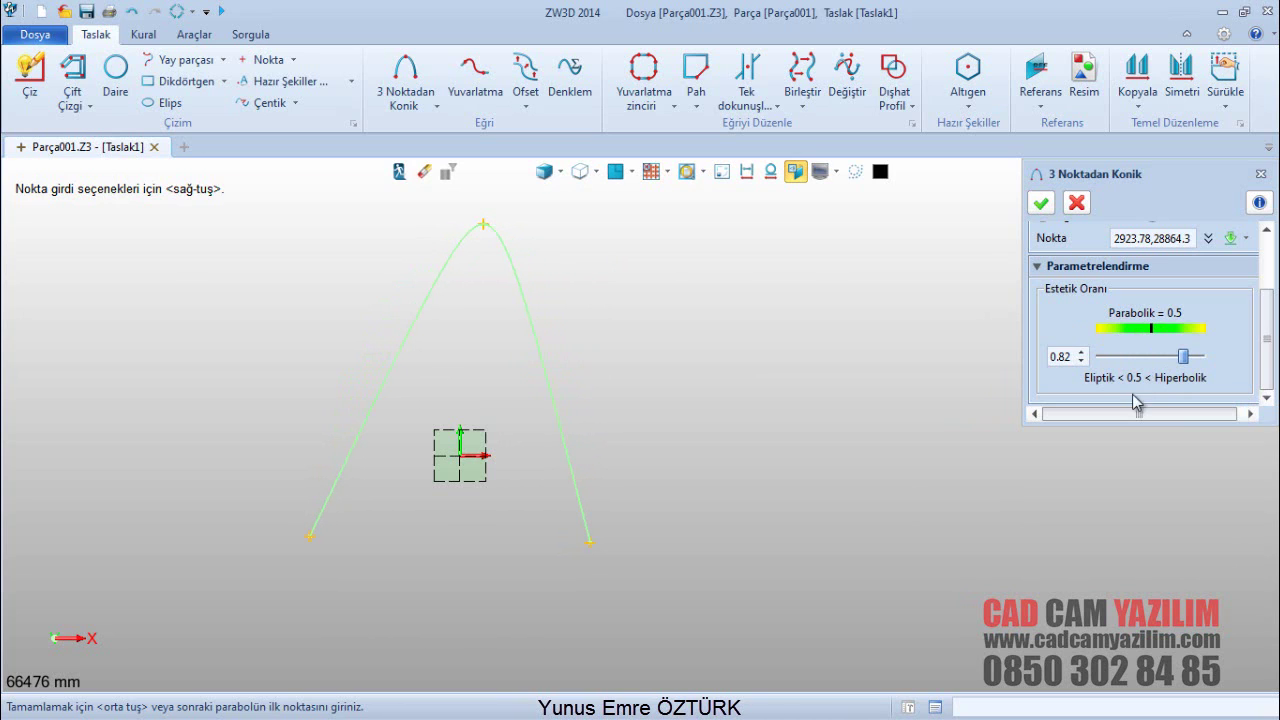
pyautogui.click(1041, 203)
# Delete the finished conic curve from the sketch
pyautogui.scroll(-2, 686, 365)
pyautogui.moveTo(714, 601); pyautogui.dragTo(233, 239)
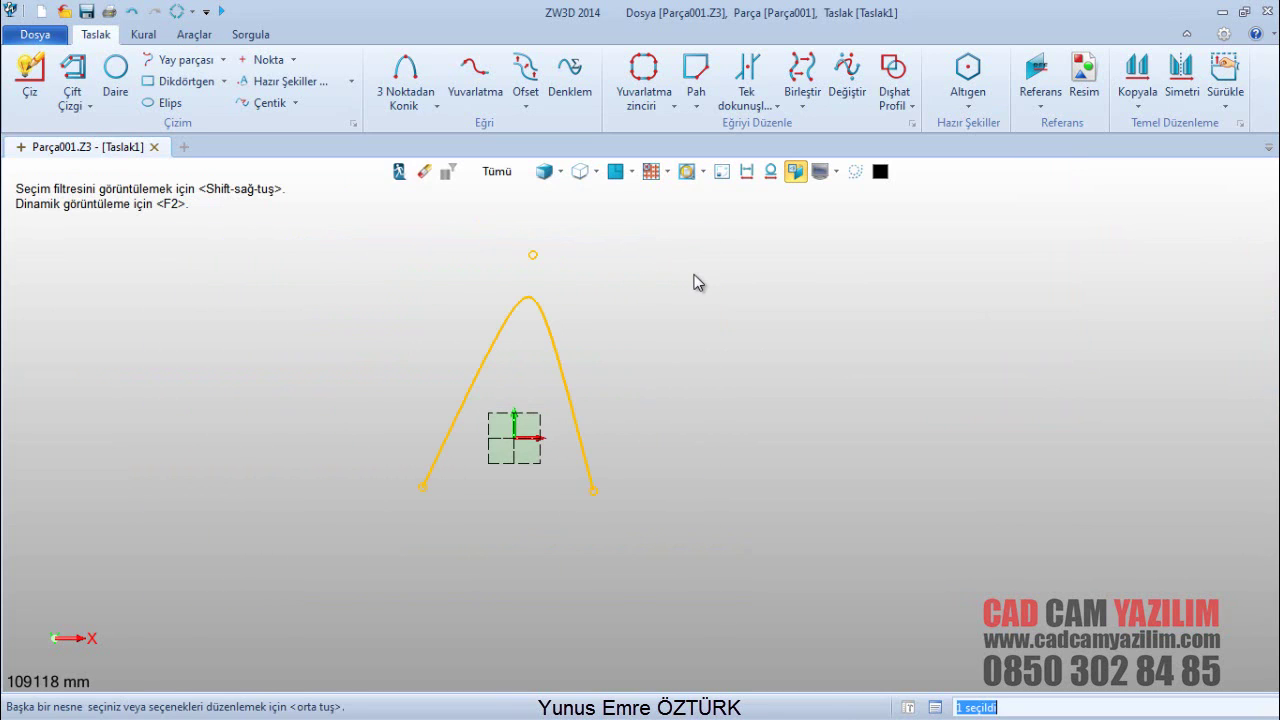
pyautogui.click(428, 174)
# Place seven scattered sketch points around and below the origin as input for a Nokta Bulutu Eğri curve
pyautogui.click(418, 103)
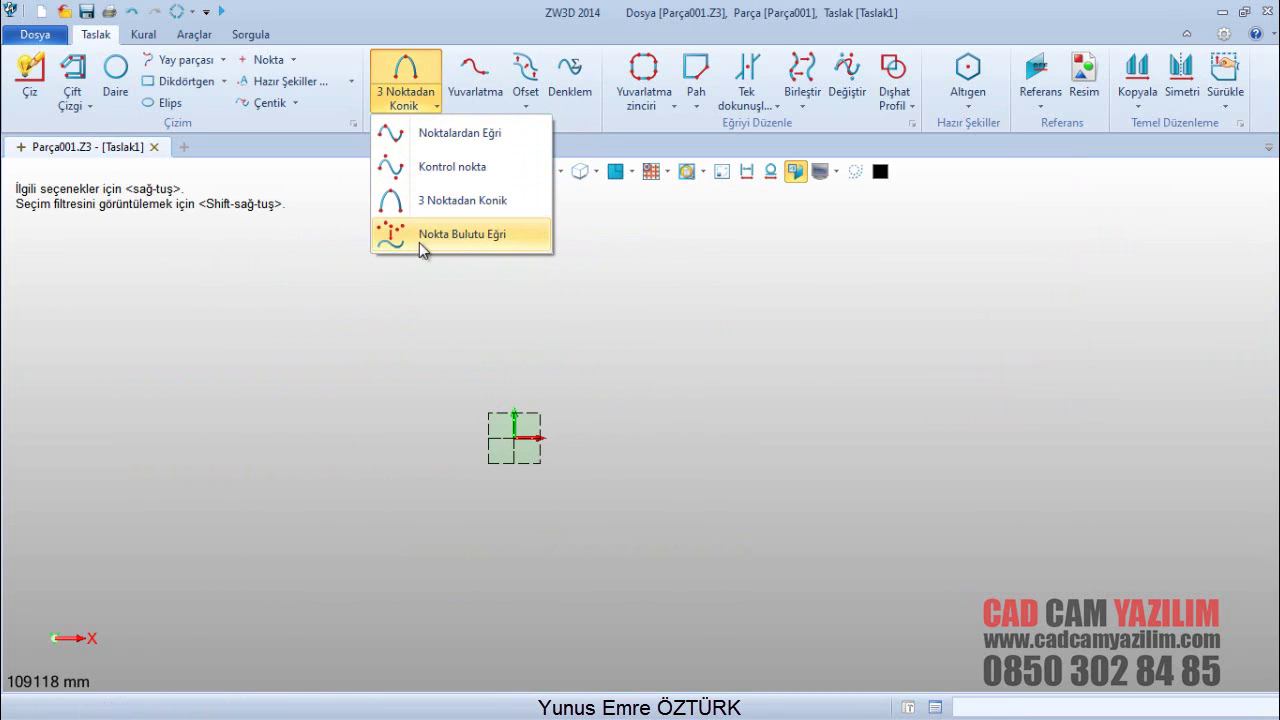
pyautogui.click(473, 237)
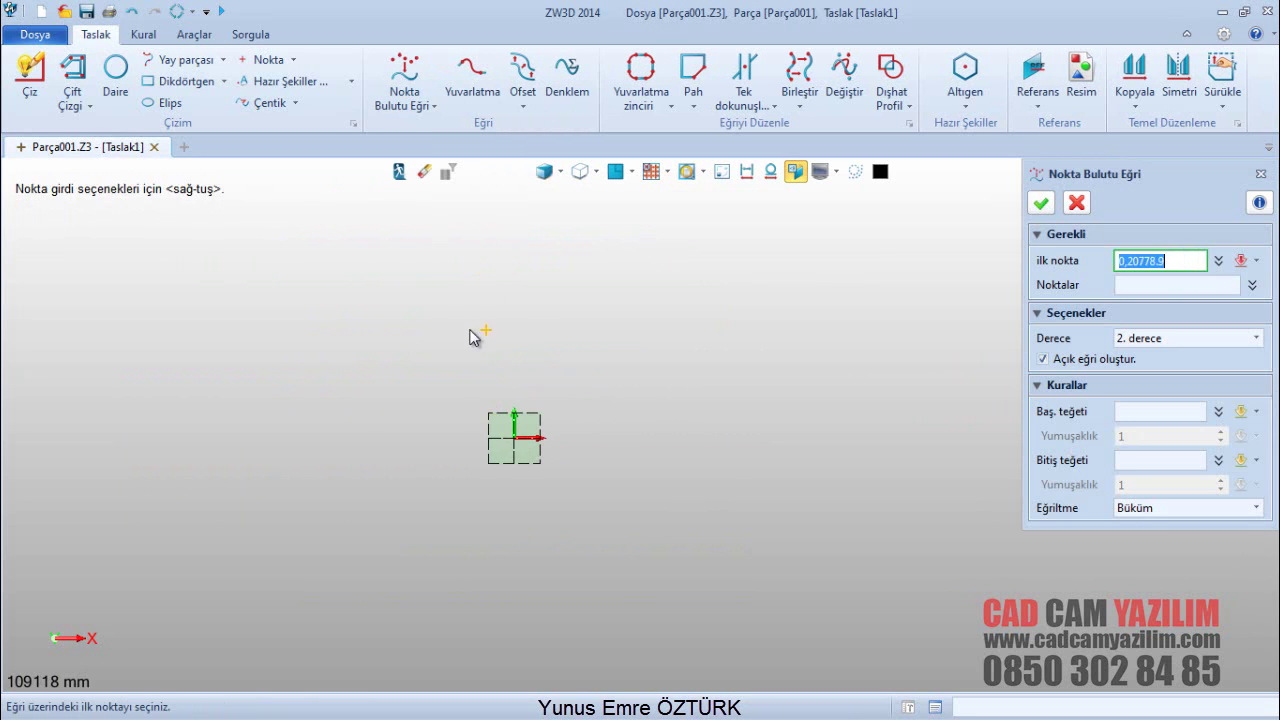
pyautogui.click(265, 59)
pyautogui.click(136, 527)
pyautogui.click(265, 369)
pyautogui.click(594, 337)
pyautogui.click(866, 559)
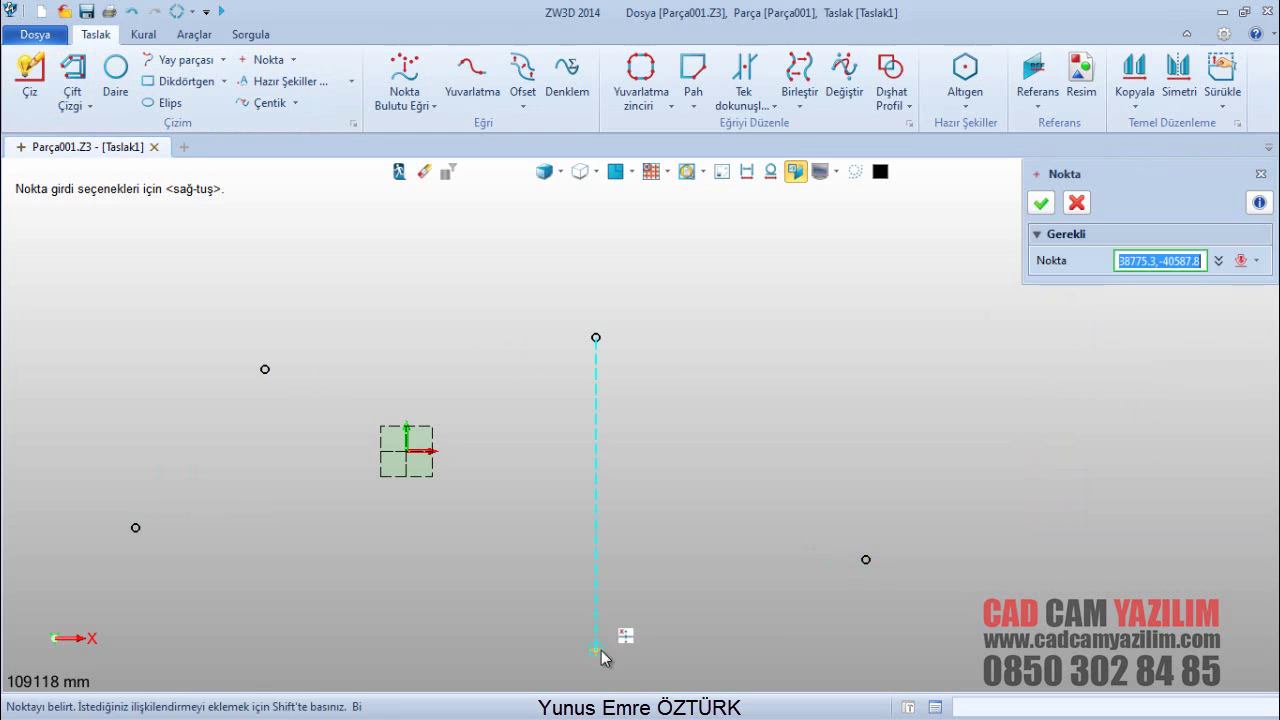
pyautogui.click(596, 648)
pyautogui.click(980, 592)
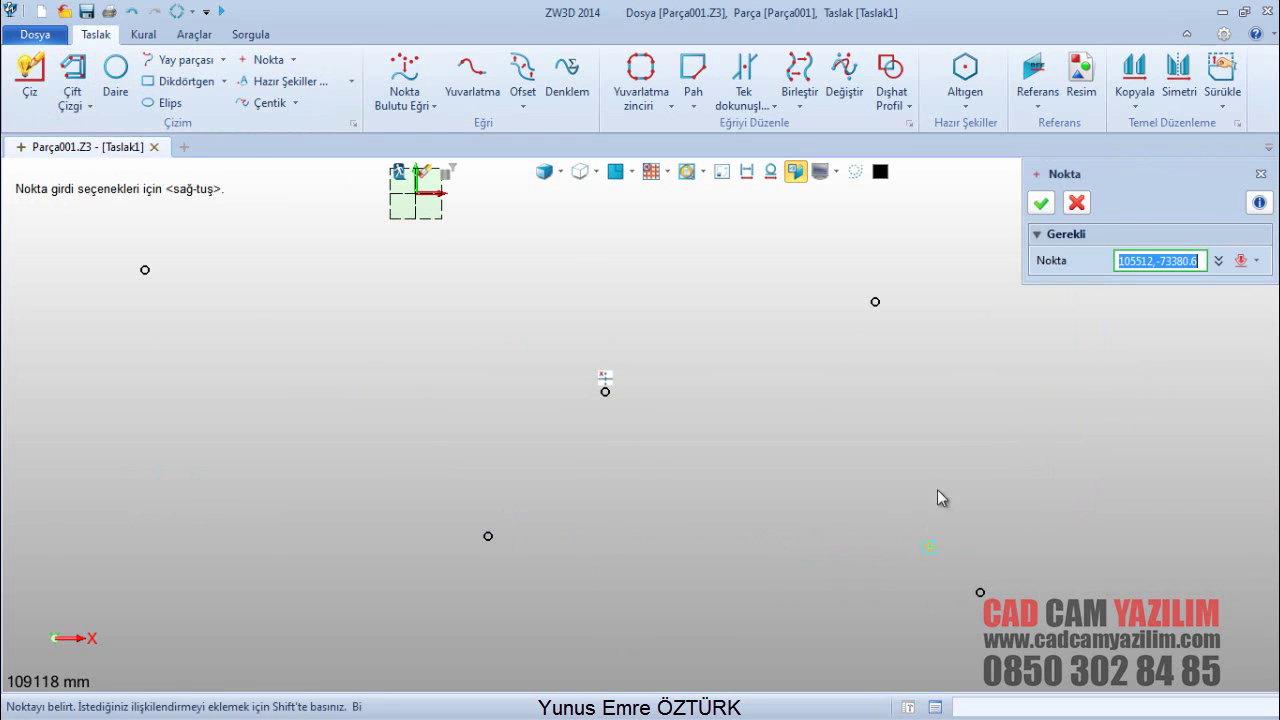
pyautogui.click(1041, 203)
# Start a Nokta Bulutu Eğri curve from the leftmost sketch point and add the other six points to it
pyautogui.click(403, 105)
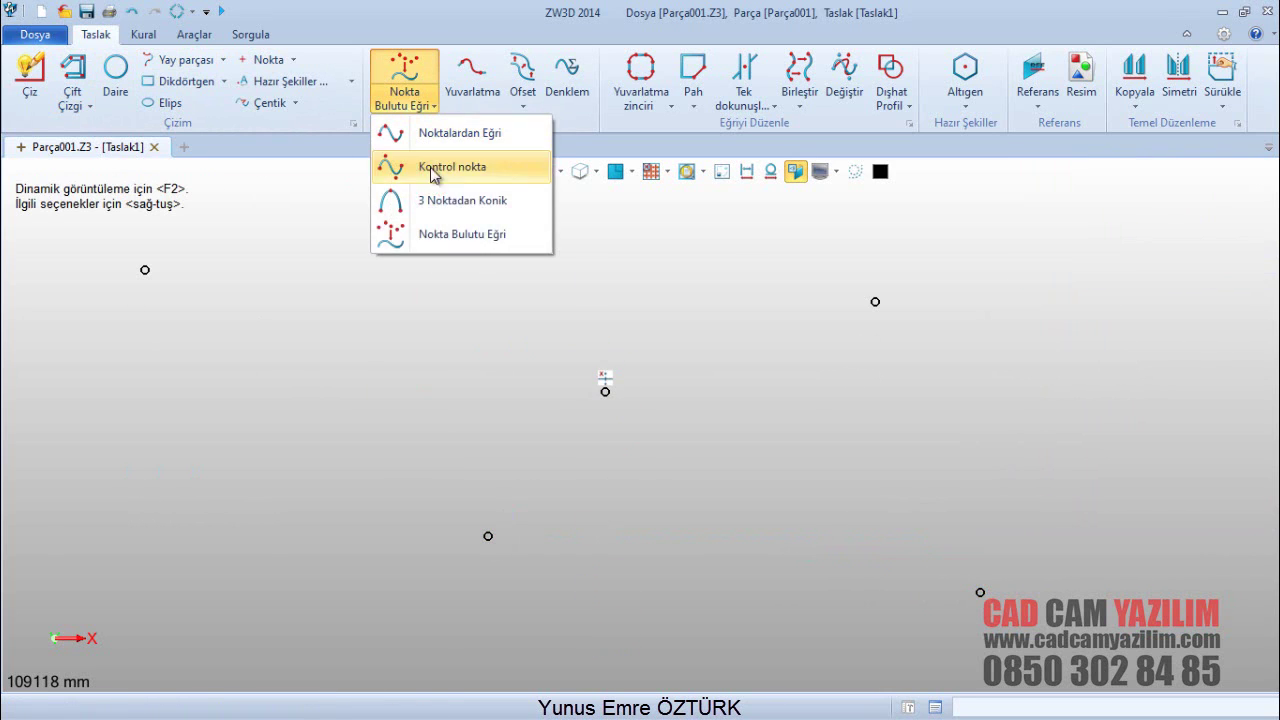
pyautogui.click(429, 234)
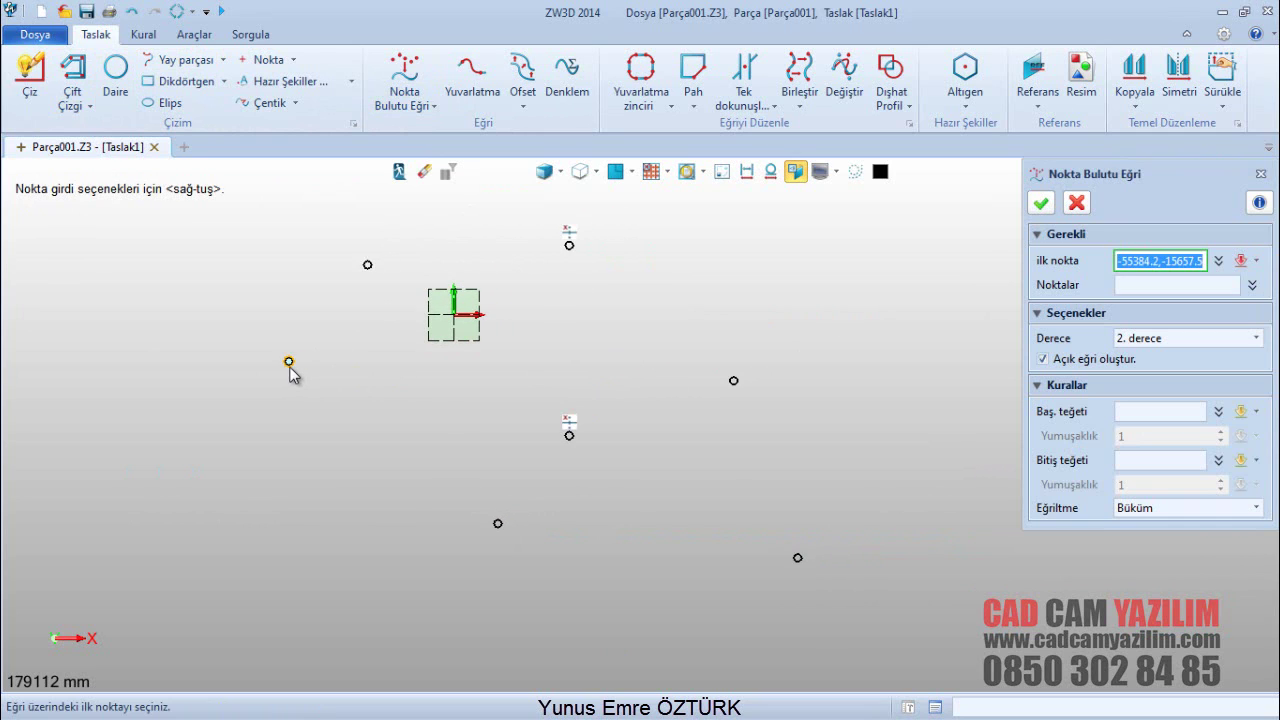
pyautogui.click(289, 364)
pyautogui.click(569, 244)
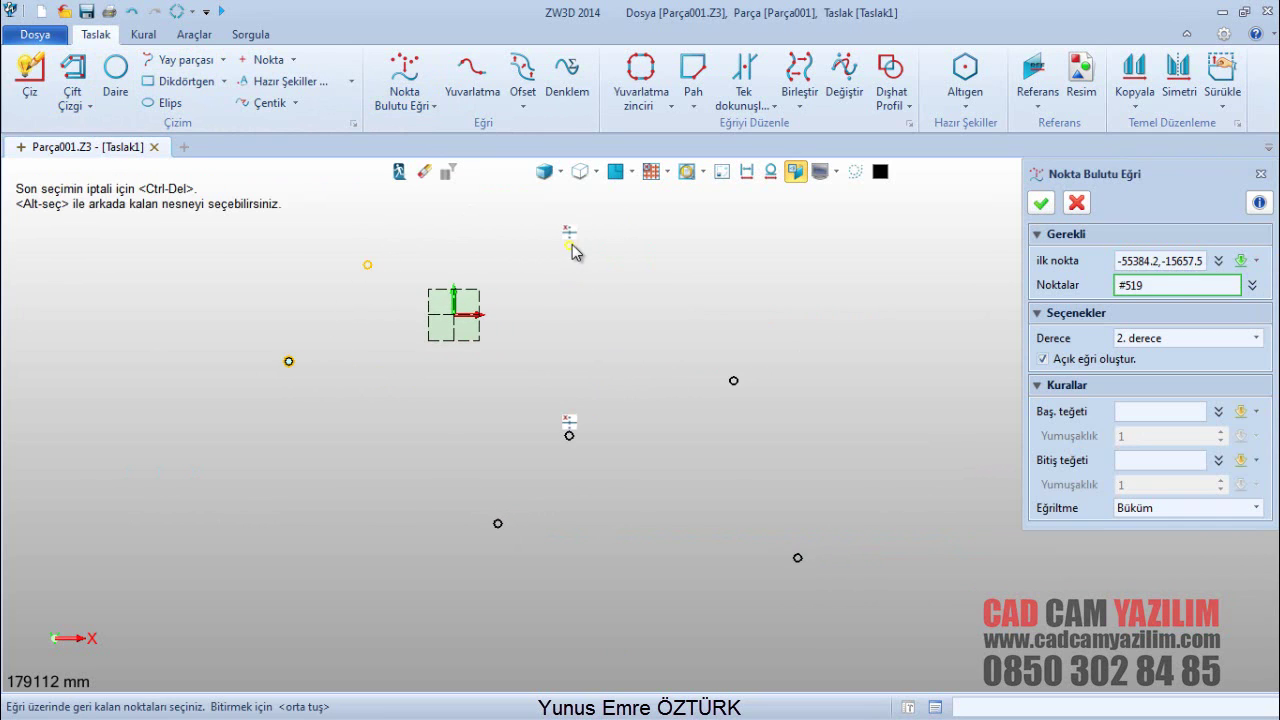
pyautogui.click(498, 523)
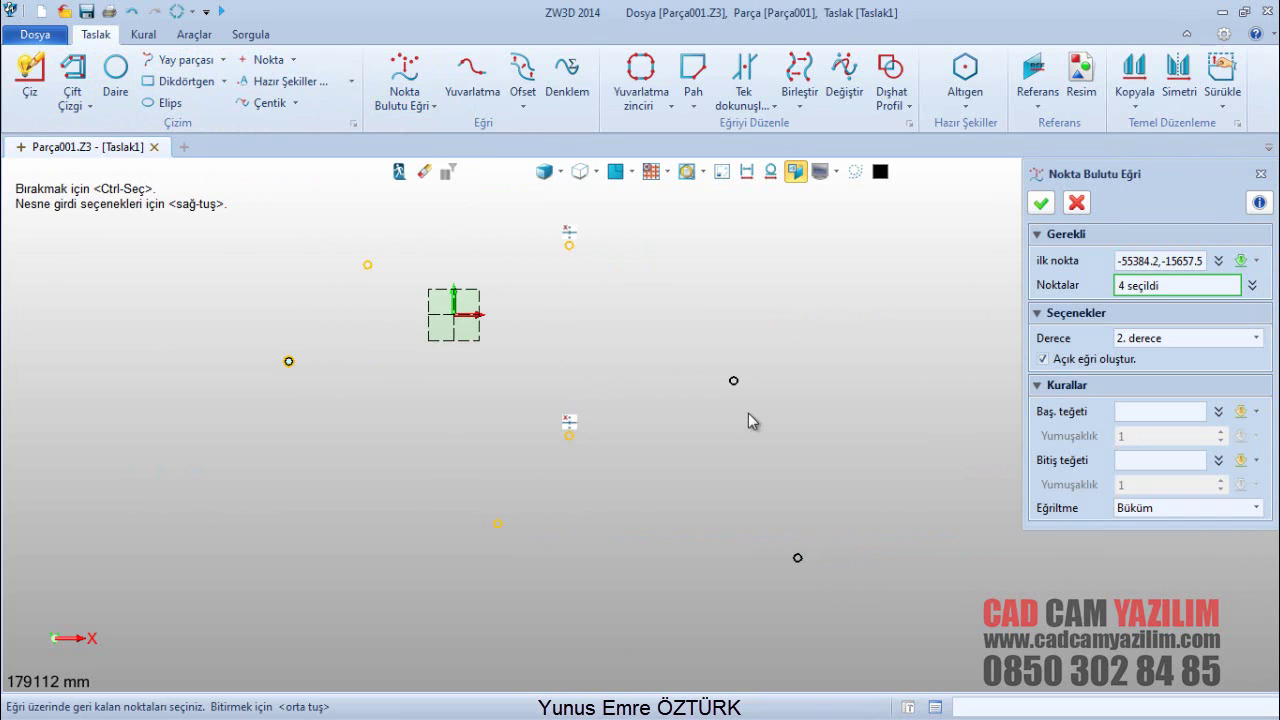
pyautogui.click(735, 383)
pyautogui.click(797, 557)
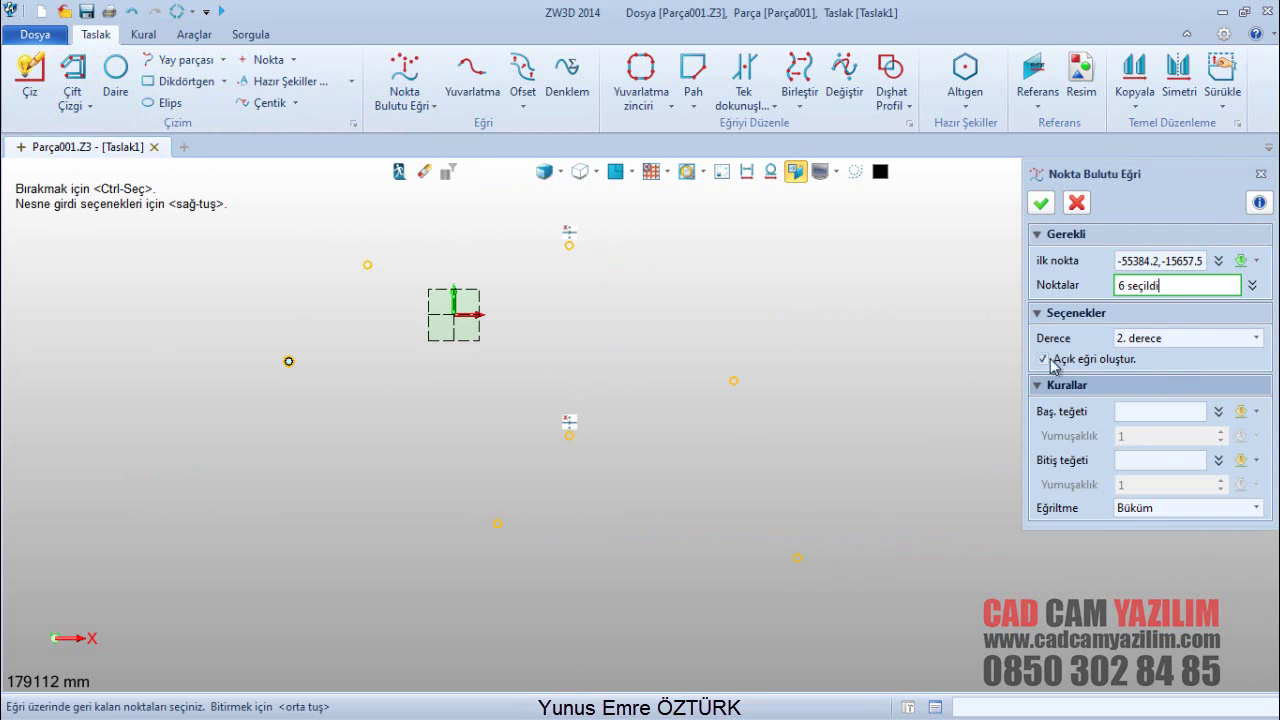
# Set the point cloud curve to 5. derece as an open curve and create it
pyautogui.scroll(-1, 958, 317)
pyautogui.click(1188, 339)
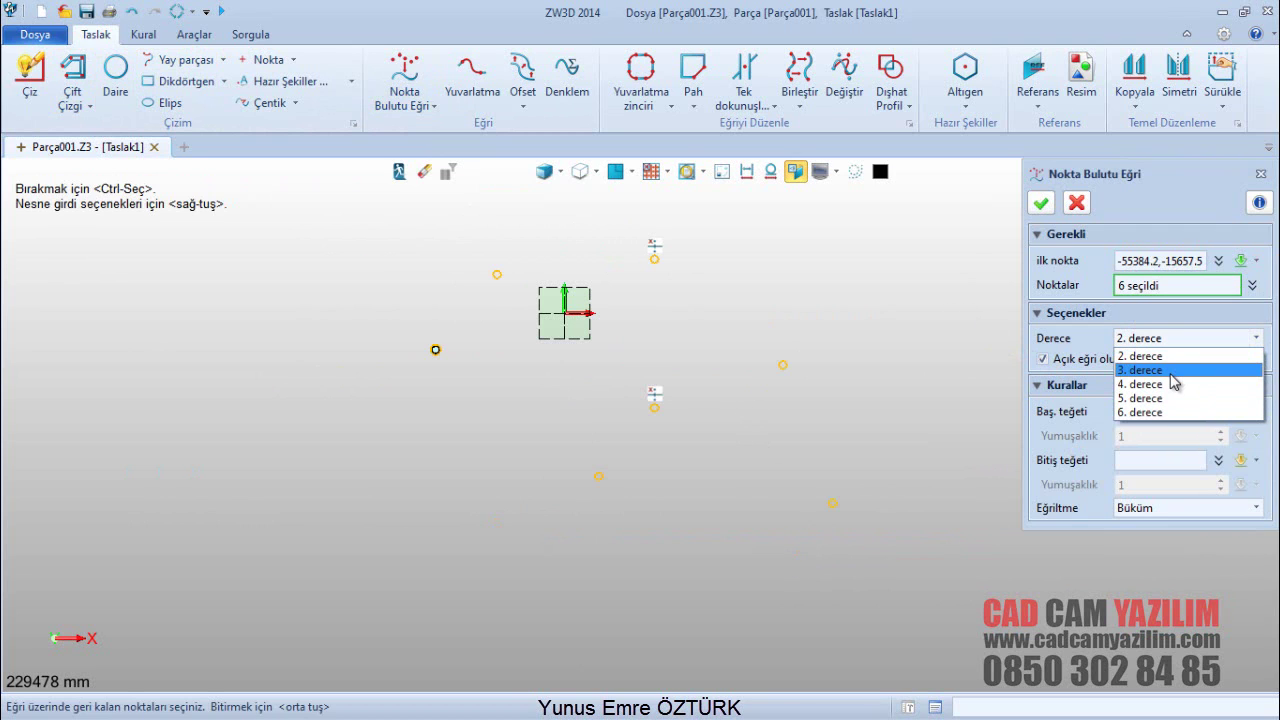
pyautogui.click(1170, 398)
pyautogui.click(1043, 359)
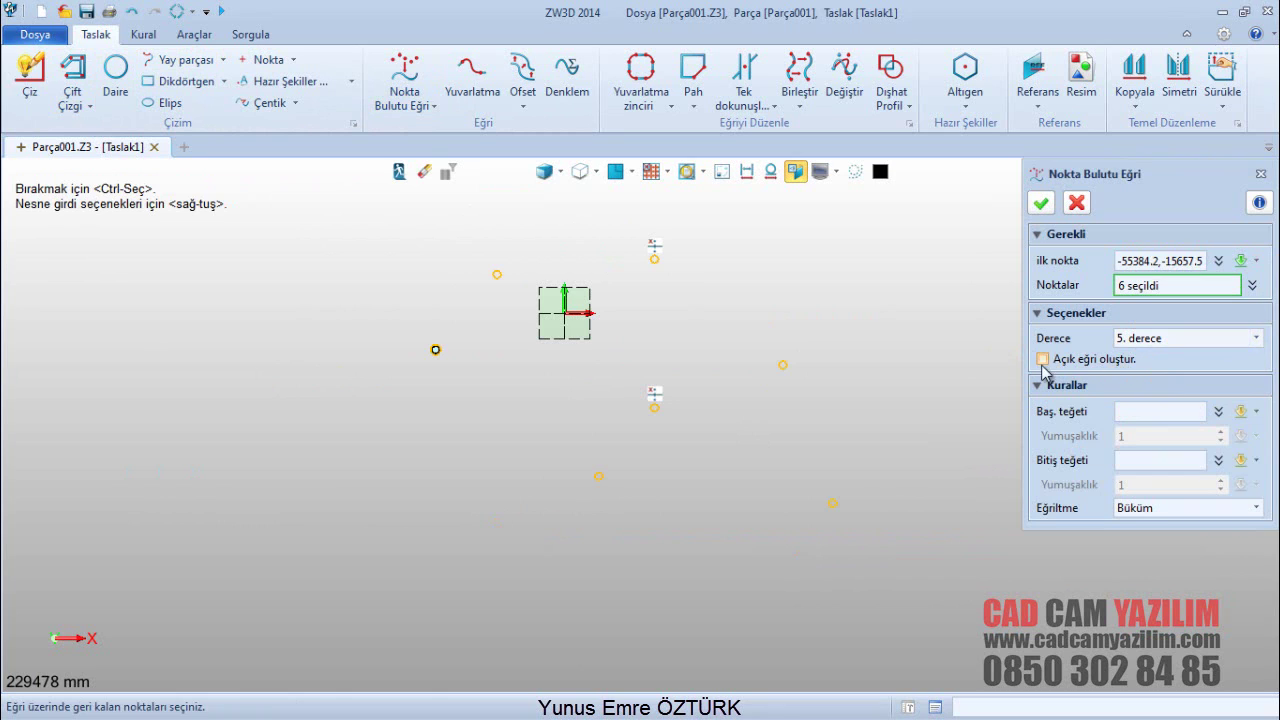
pyautogui.click(1041, 204)
pyautogui.scroll(-2, 749, 239)
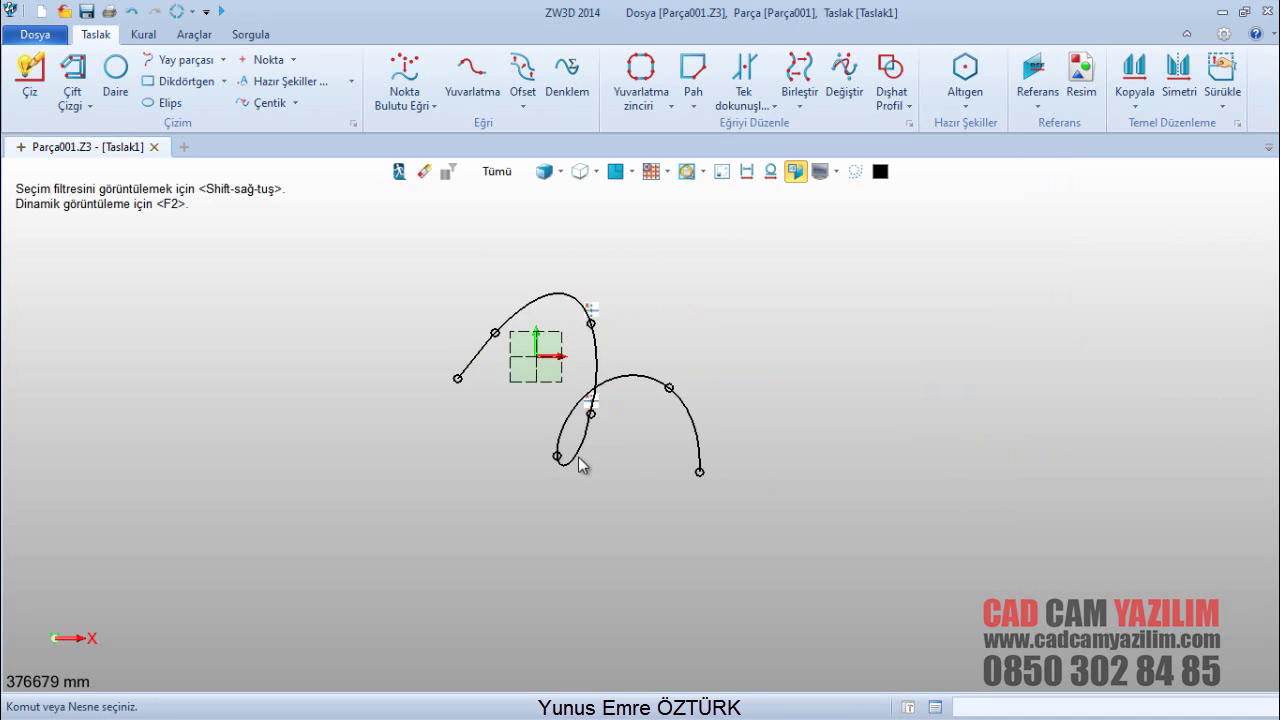
pyautogui.scroll(2, 697, 463)
pyautogui.moveTo(691, 471); pyautogui.dragTo(666, 511, button='middle')
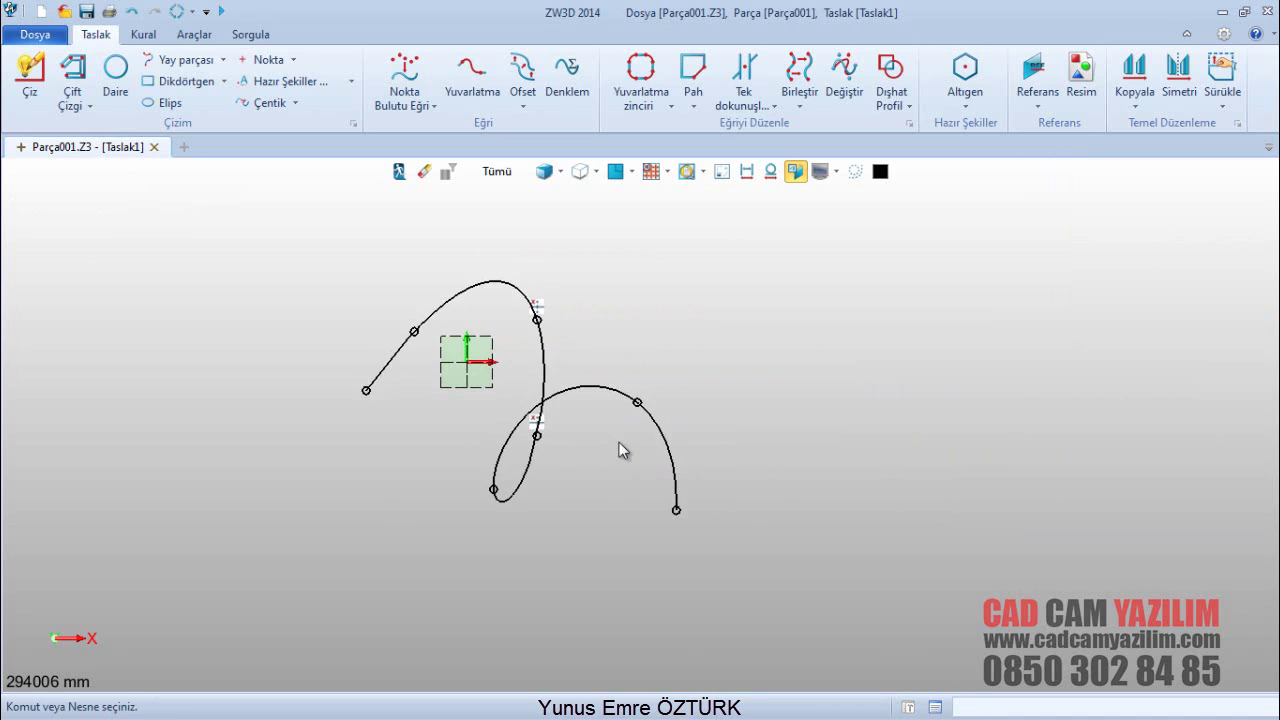
# Delete the finished point cloud curve while keeping its seven sketch points
pyautogui.doubleClick(449, 301)
pyautogui.click(1078, 205)
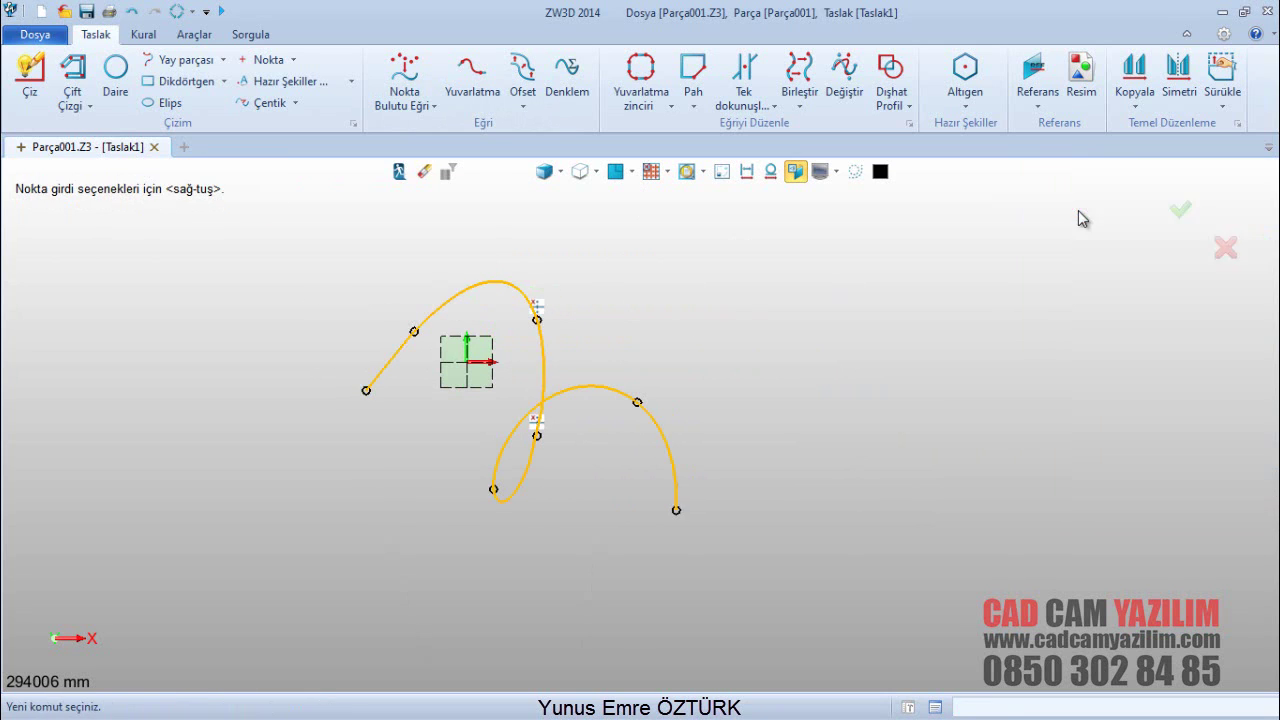
pyautogui.moveTo(614, 243); pyautogui.dragTo(346, 514)
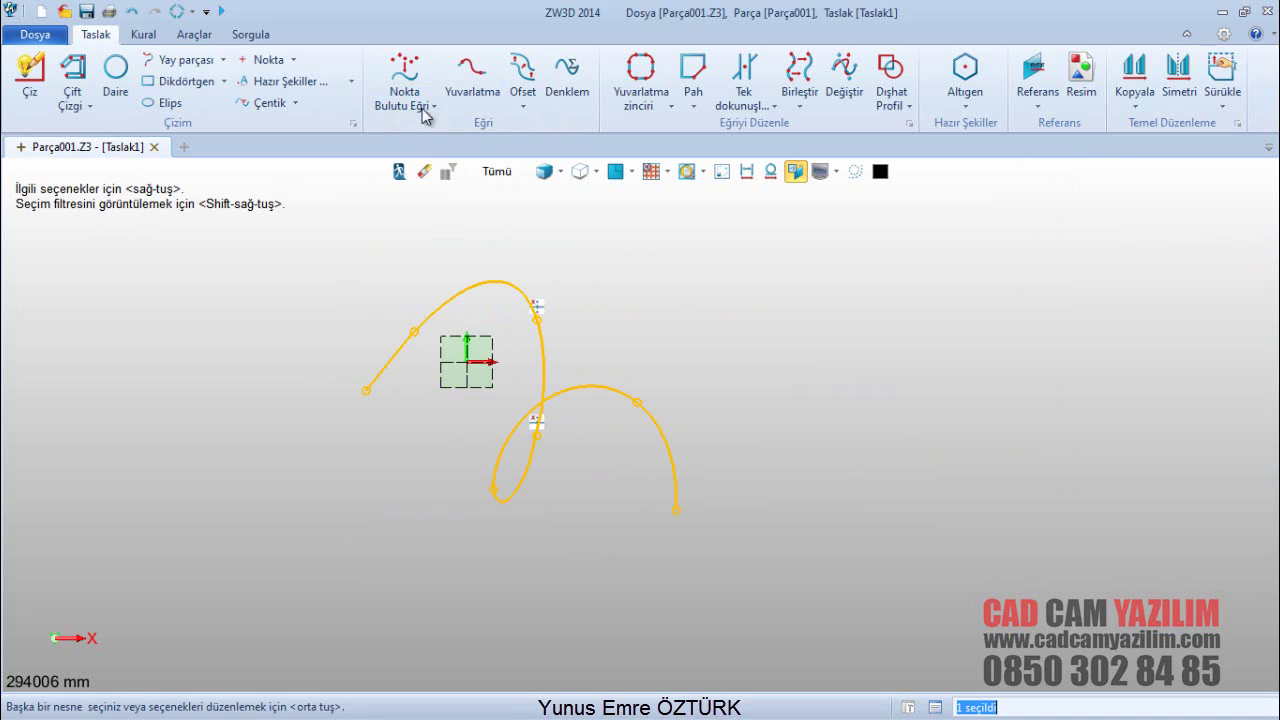
pyautogui.press('Delete')
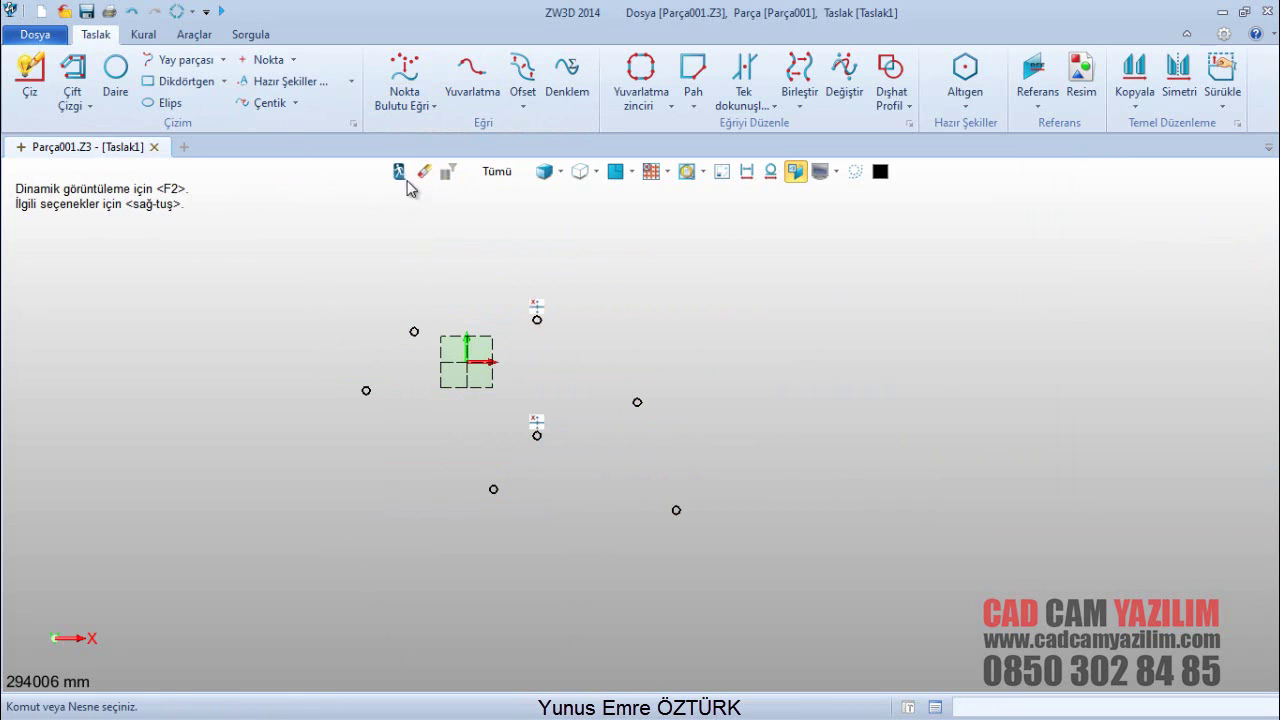
# Begin another Nokta Bulutu Eğri curve at the leftmost point and select the six remaining sketch points
pyautogui.click(433, 105)
pyautogui.click(443, 237)
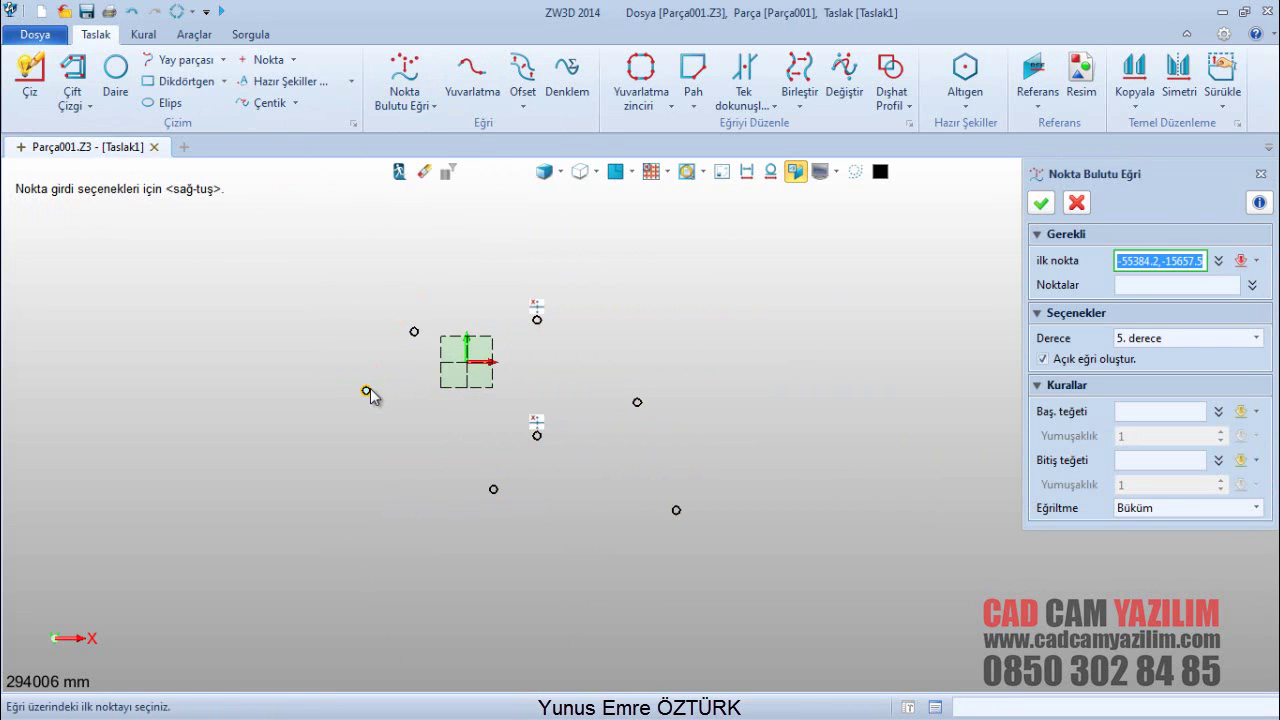
pyautogui.click(367, 391)
pyautogui.click(414, 332)
pyautogui.click(495, 490)
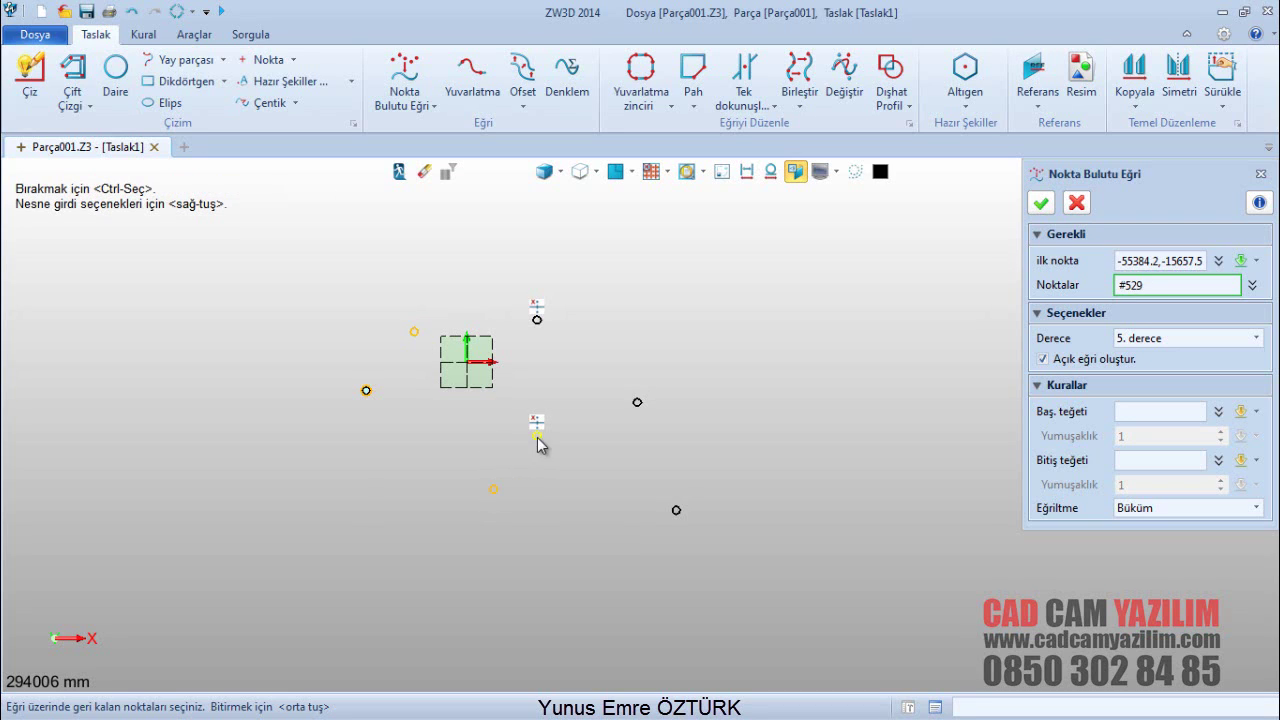
pyautogui.click(537, 322)
pyautogui.click(638, 404)
pyautogui.click(679, 510)
# Set the new curve to 2. derece and turn off Açık eğri oluştur
pyautogui.click(1185, 338)
pyautogui.click(1117, 366)
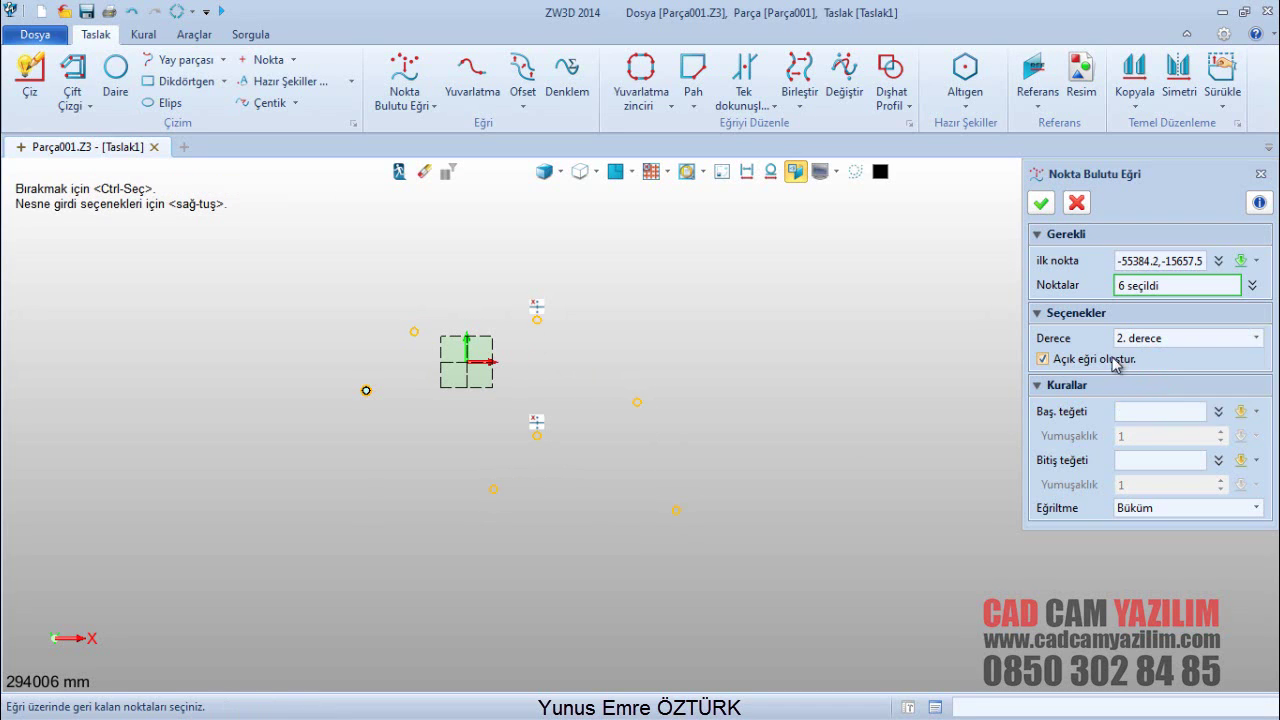
pyautogui.click(1081, 358)
# Set Baş. teğeti to 1,0 with Yumuşaklık 1.7 and Bitiş teğeti to 0,1 with a raised Yumuşaklık, and try to create the curve
pyautogui.click(1154, 411)
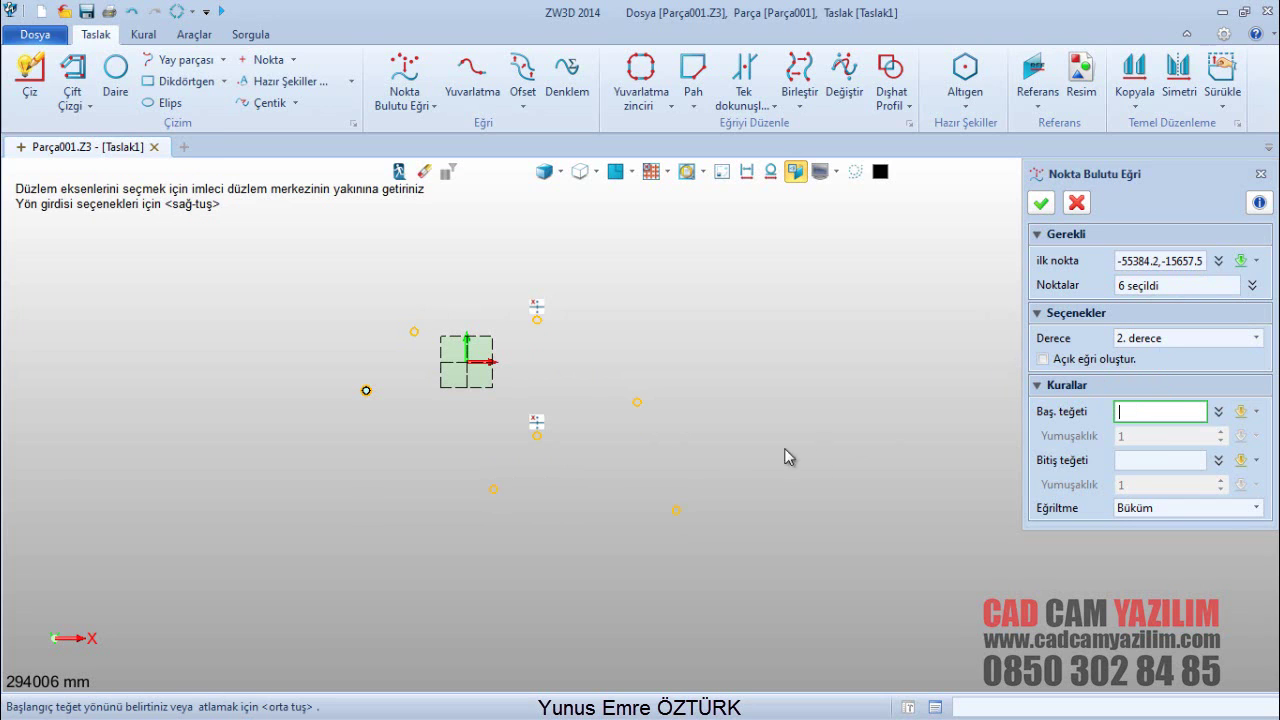
pyautogui.click(500, 381)
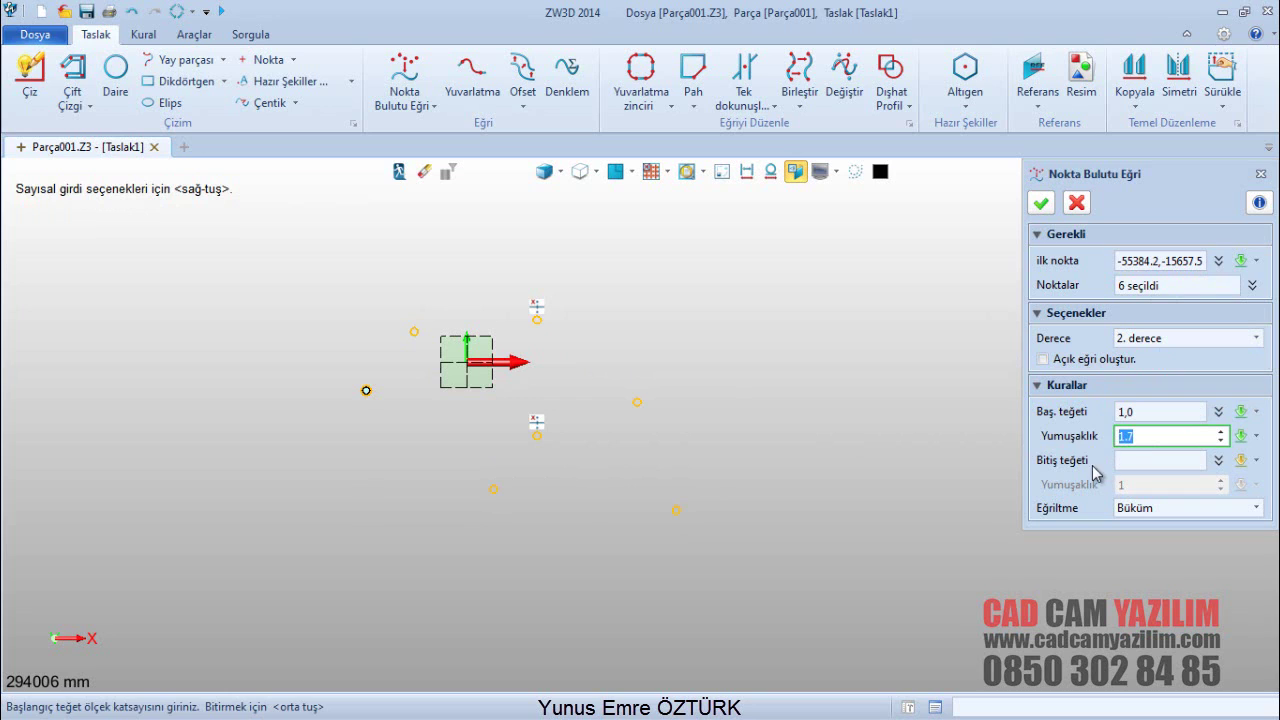
pyautogui.press('Return')
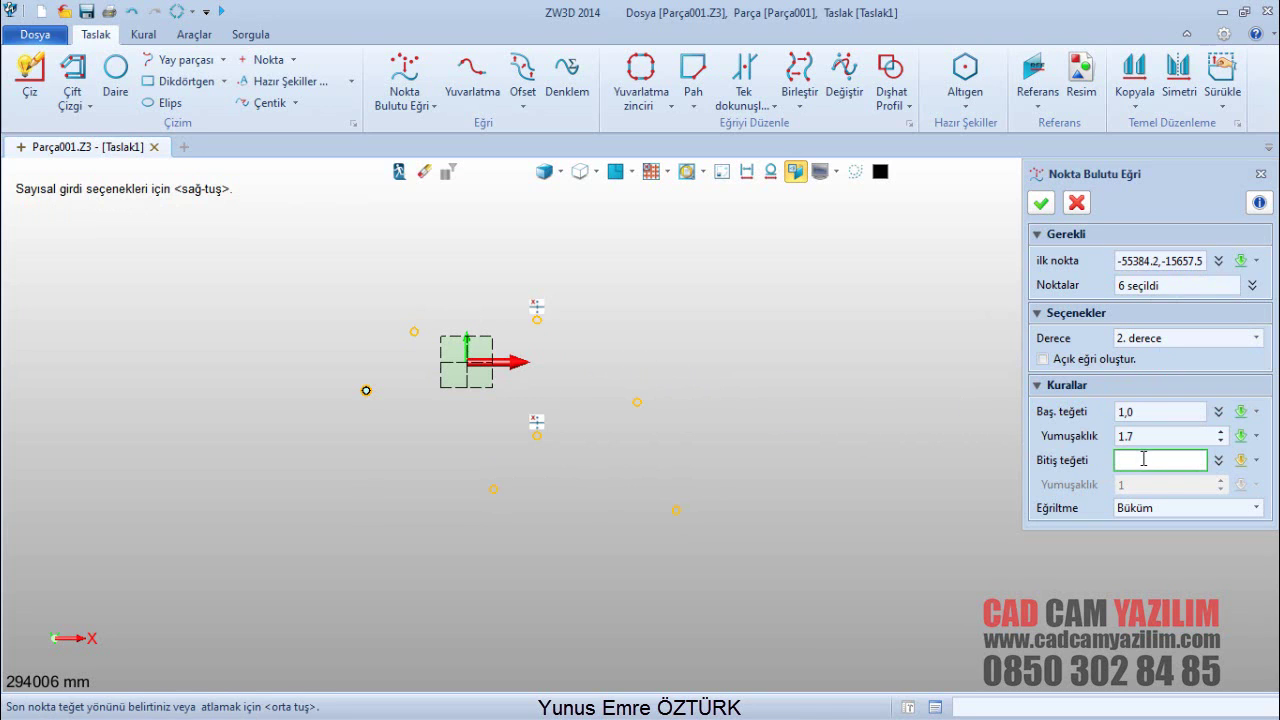
pyautogui.click(466, 343)
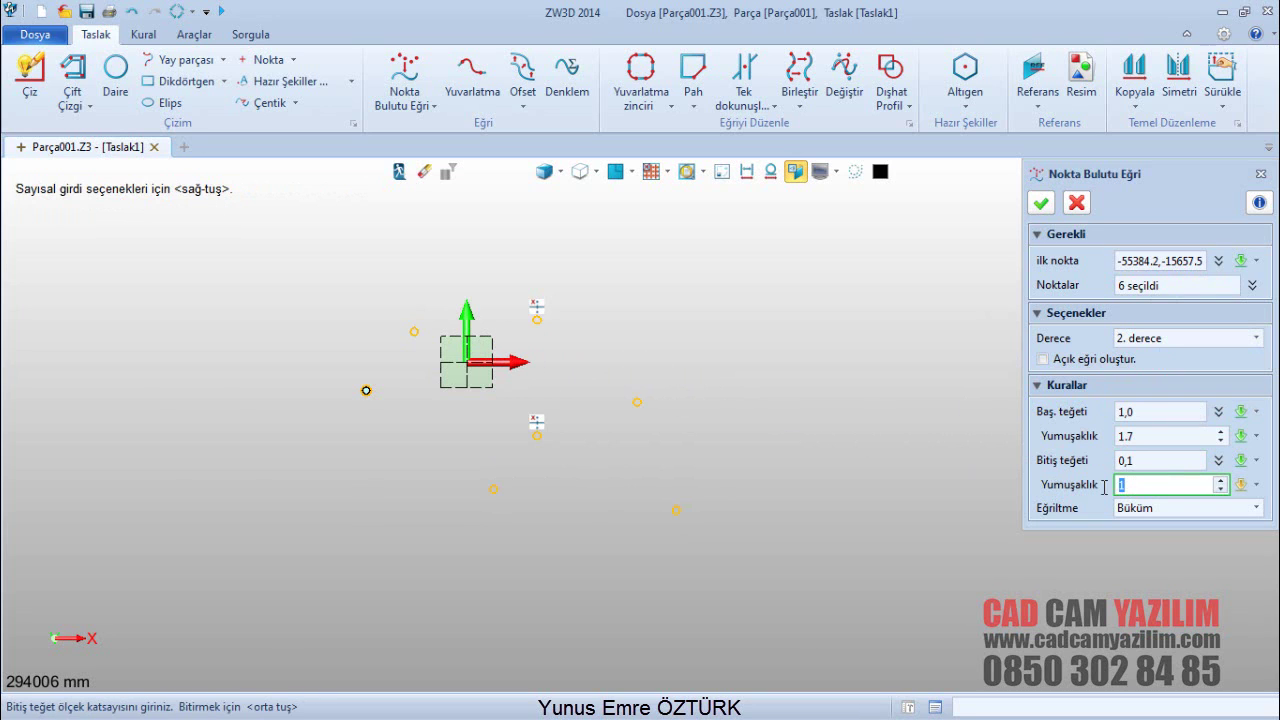
pyautogui.click(1220, 479)
pyautogui.click(1040, 204)
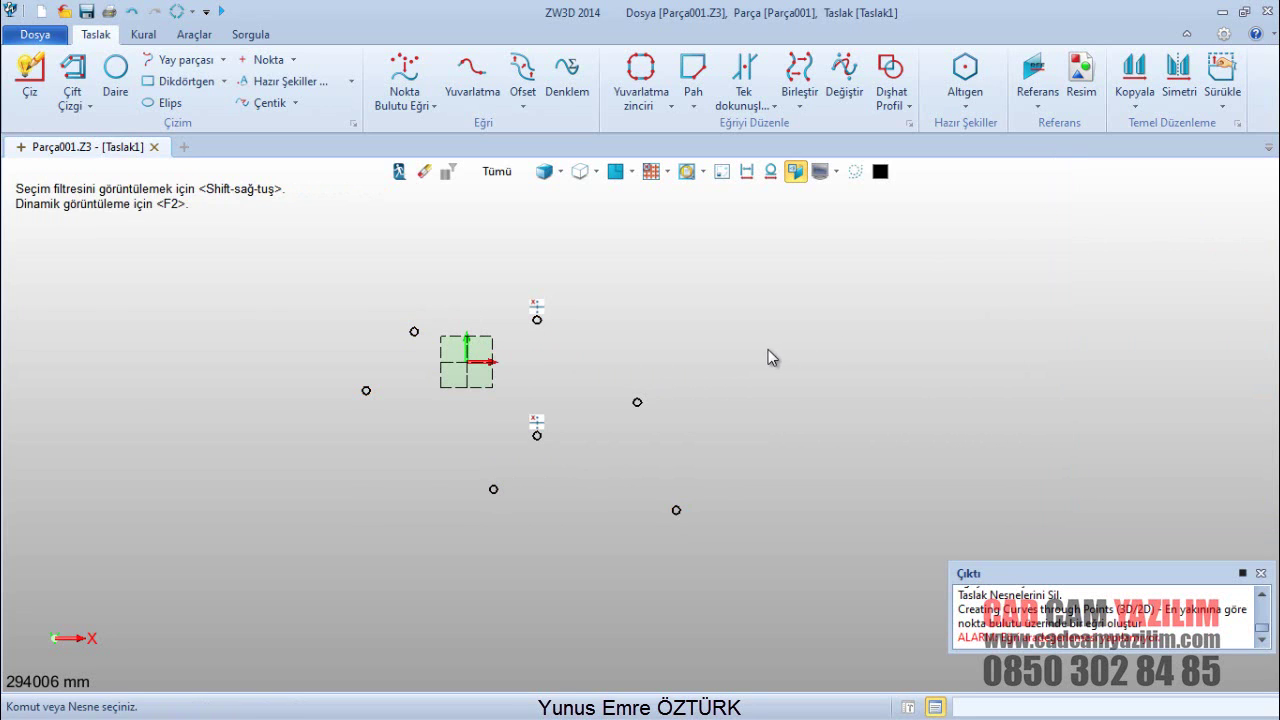
pyautogui.moveTo(832, 564); pyautogui.dragTo(190, 164)
pyautogui.moveTo(480, 294); pyautogui.dragTo(391, 291, button='middle')
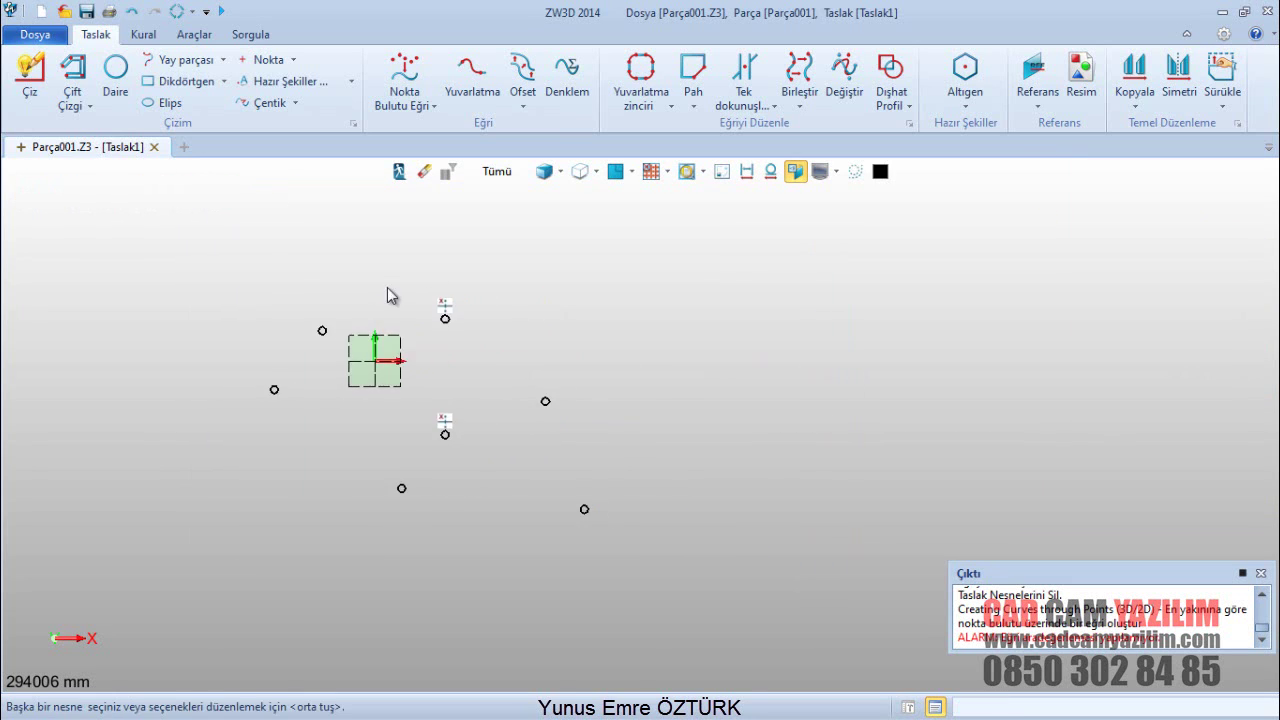
# Restart Nokta Bulutu Eğri with the leftmost point as ilk nokta and the other six points as Noktalar
pyautogui.click(420, 100)
pyautogui.click(428, 234)
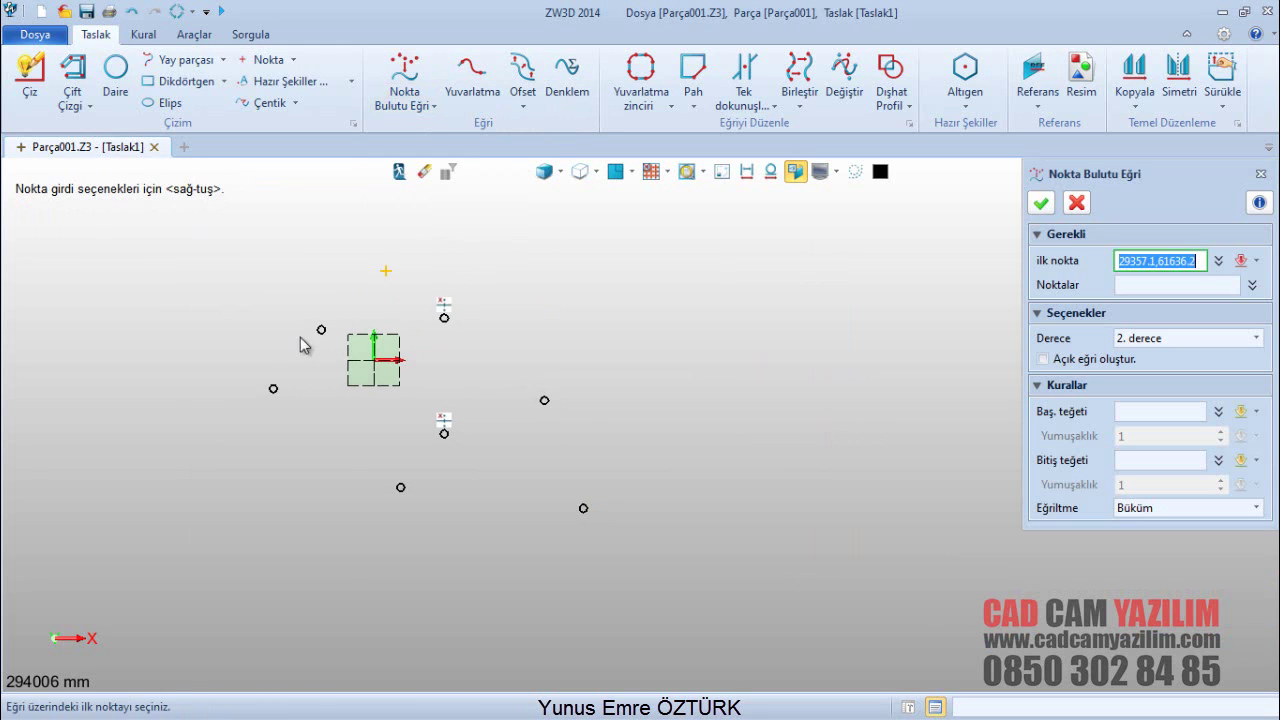
pyautogui.click(281, 391)
pyautogui.click(444, 317)
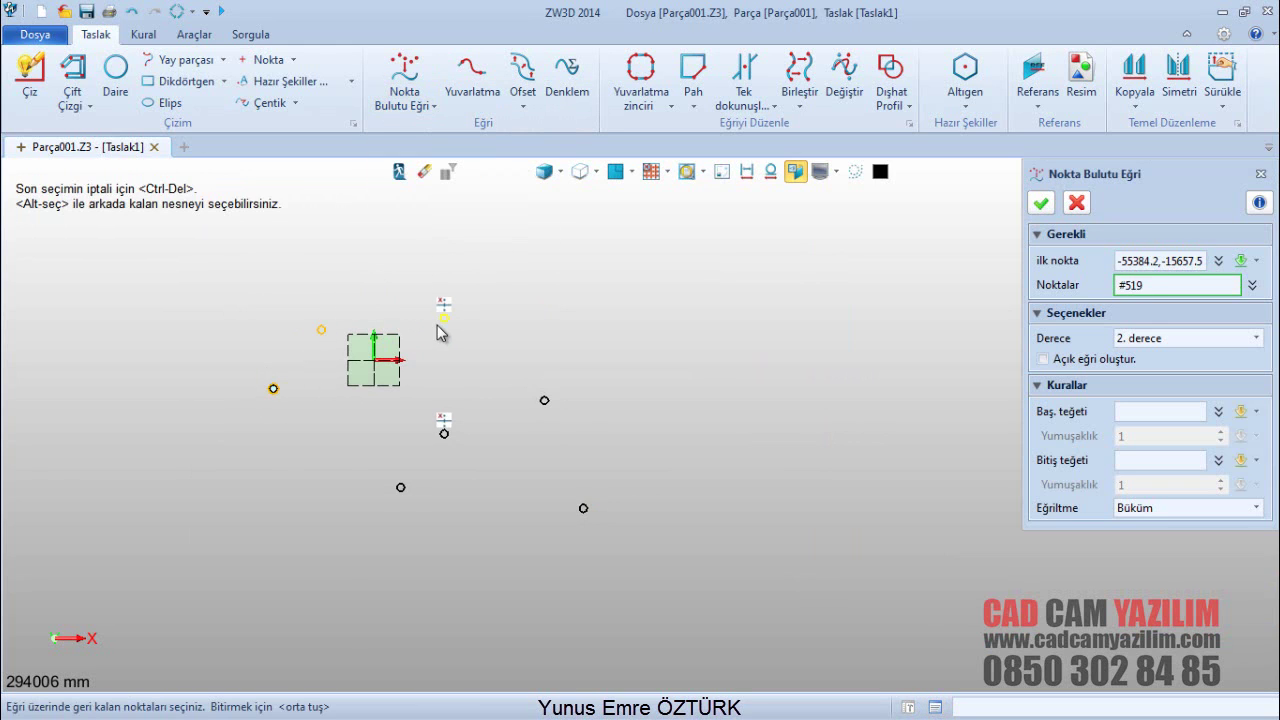
pyautogui.click(545, 399)
pyautogui.click(583, 508)
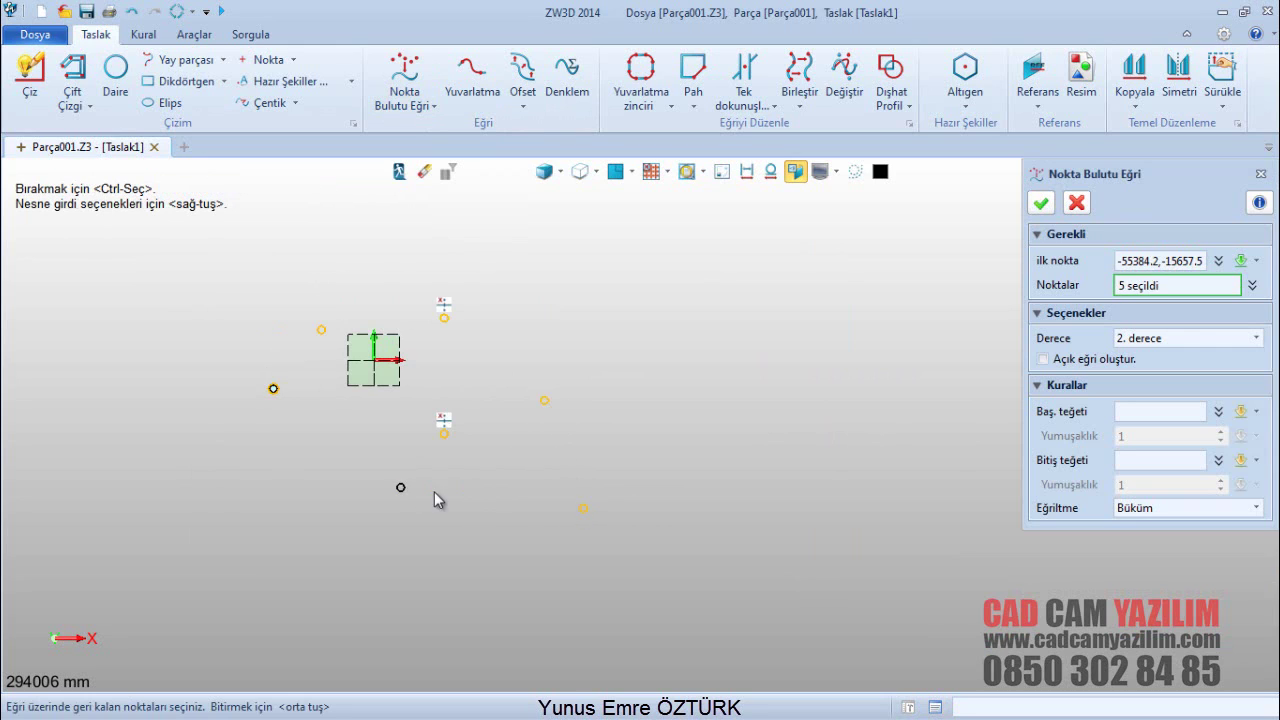
# Set the point cloud curve to 4. derece and turn on Açık eğri oluştur
pyautogui.click(1140, 338)
pyautogui.click(1160, 388)
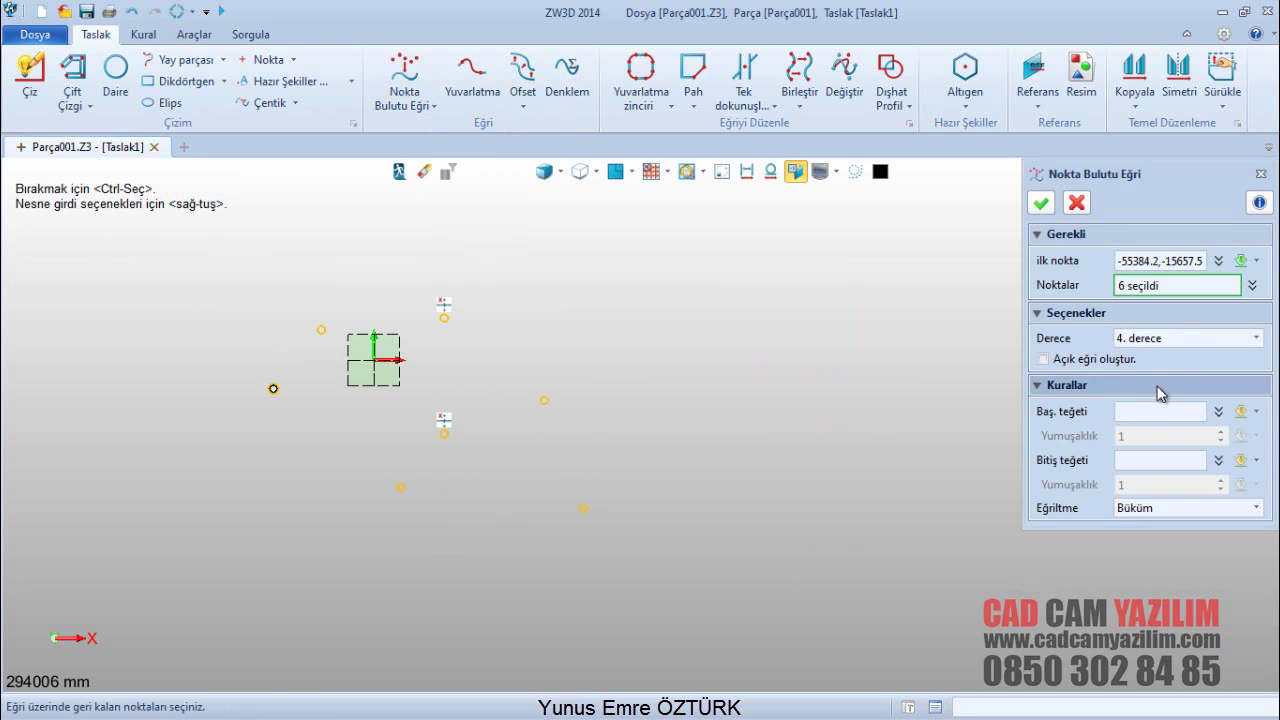
pyautogui.click(1063, 362)
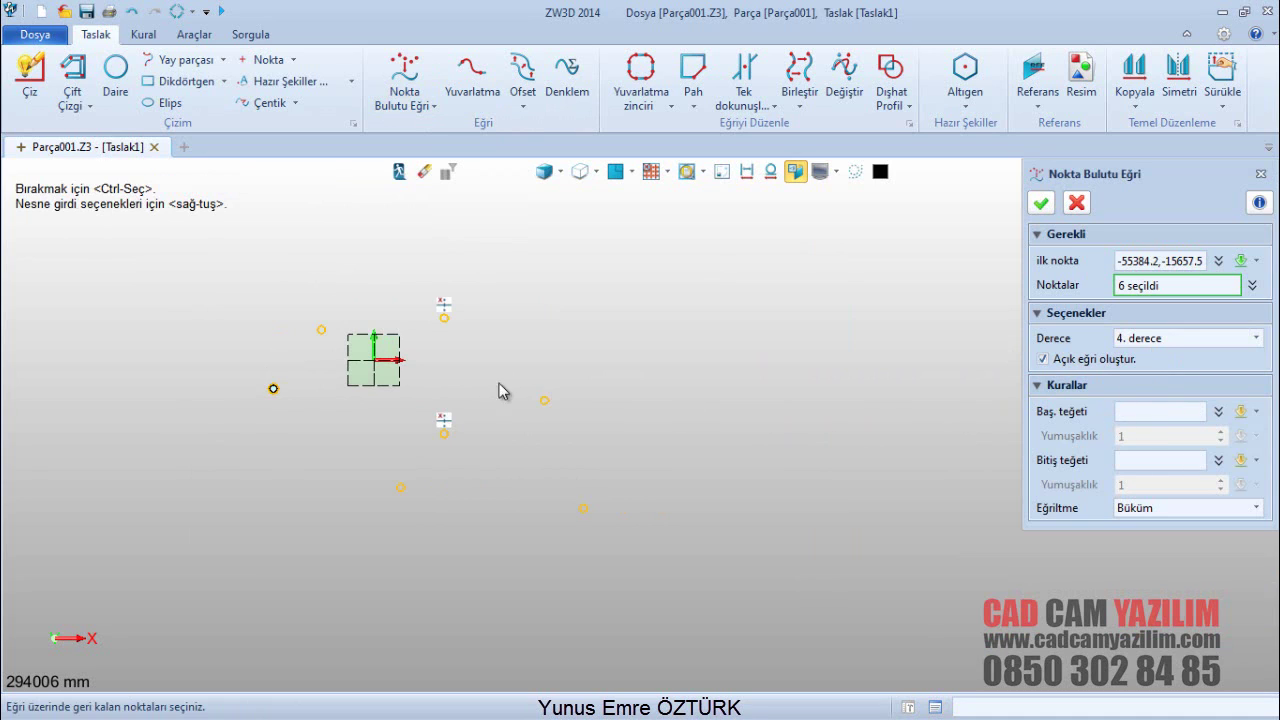
# Set Baş. teğeti to 1,0 and Bitiş teğeti to 0,1, both with Yumuşaklık 1, and create the curve
pyautogui.click(1141, 411)
pyautogui.click(470, 362)
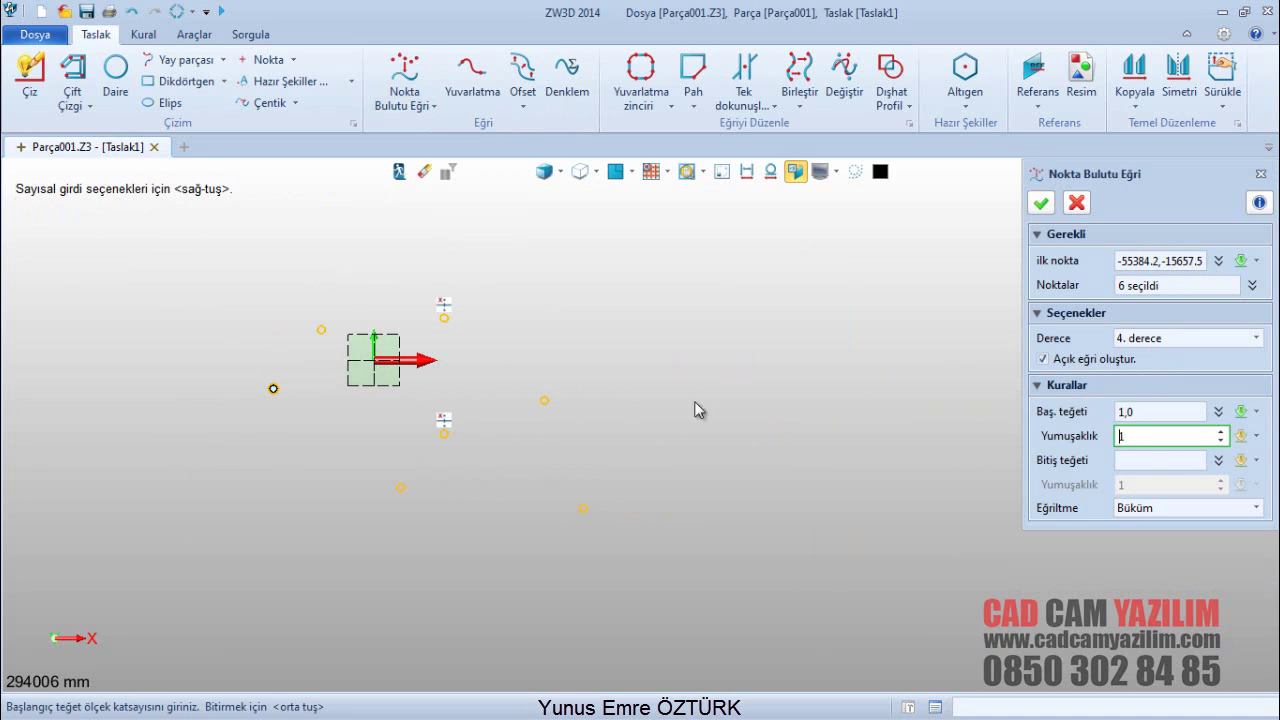
pyautogui.press('Return')
pyautogui.click(405, 343)
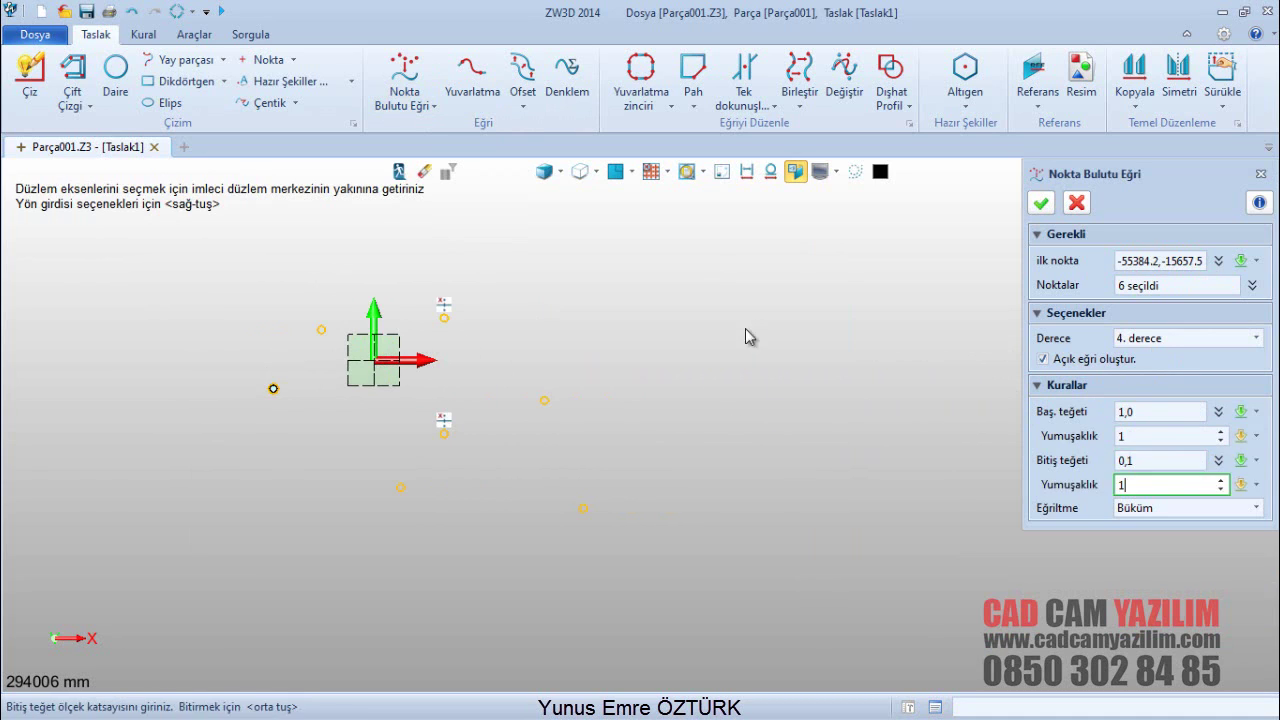
pyautogui.click(1041, 203)
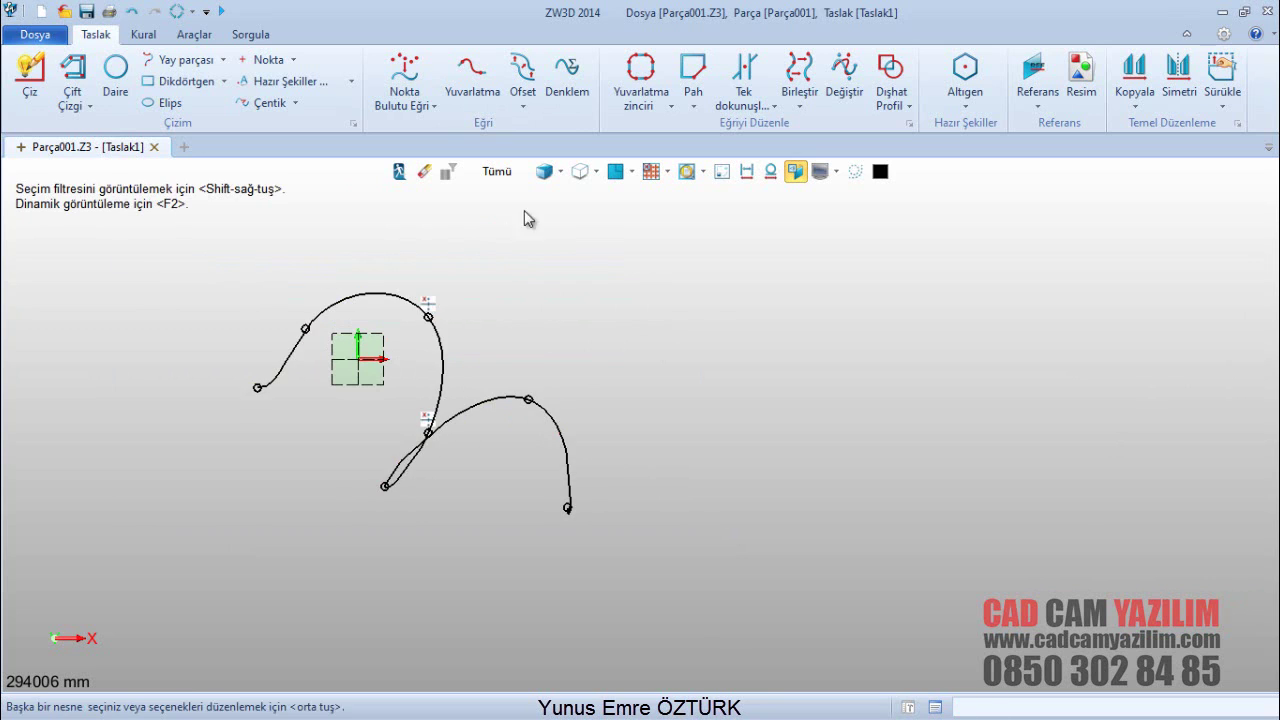
pyautogui.click(617, 172)
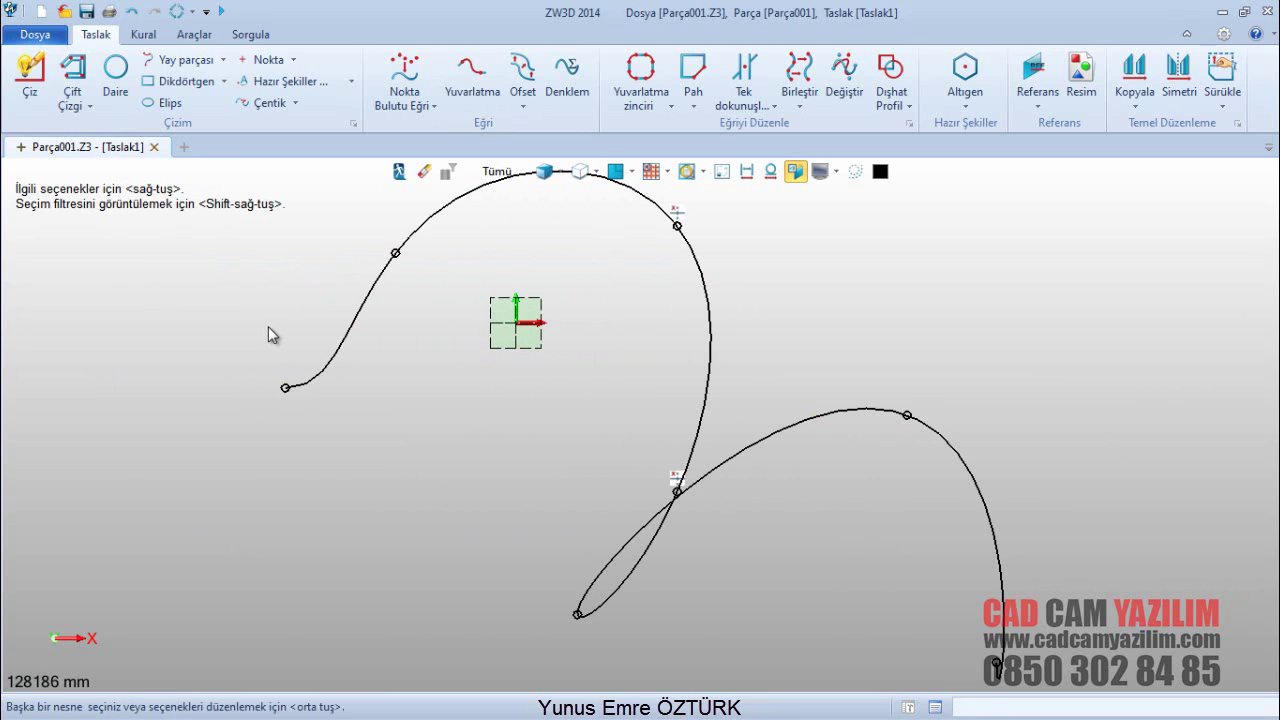